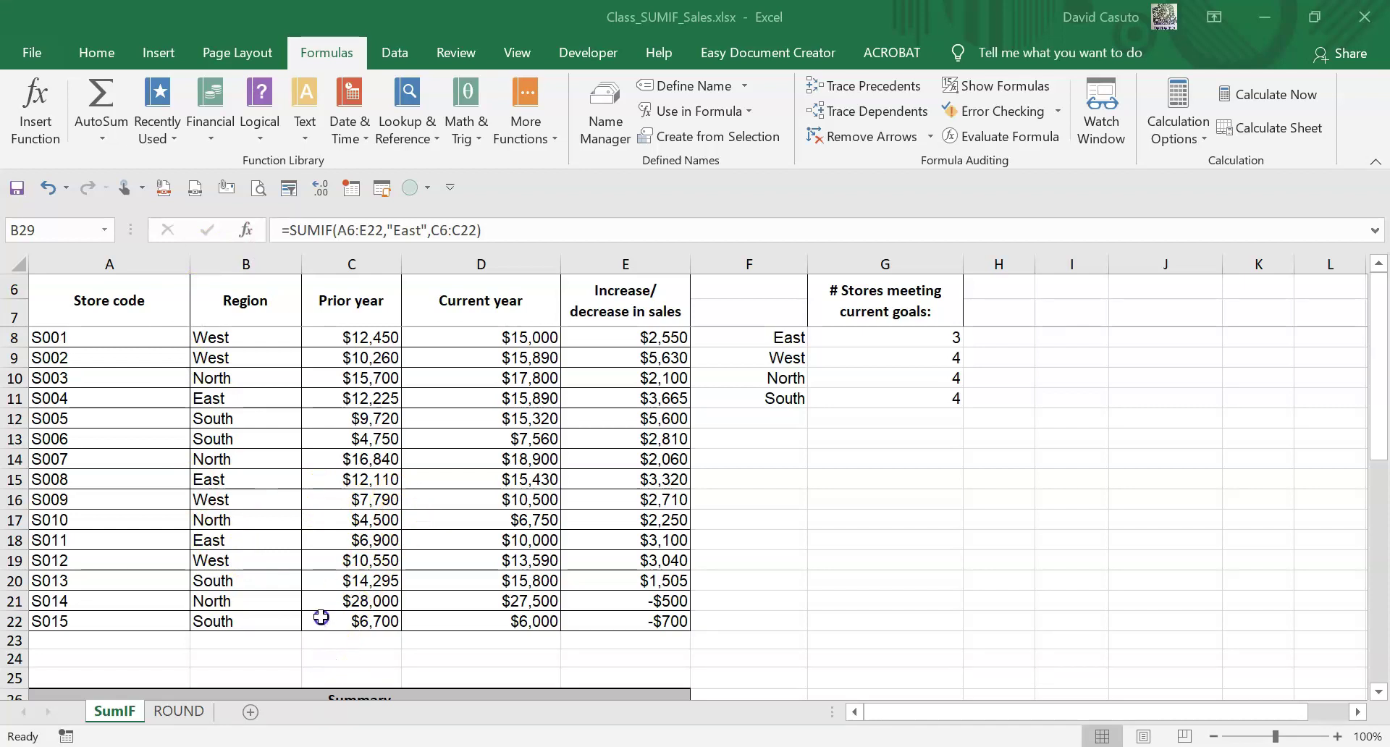
scroll(289, 622, "down", 8)
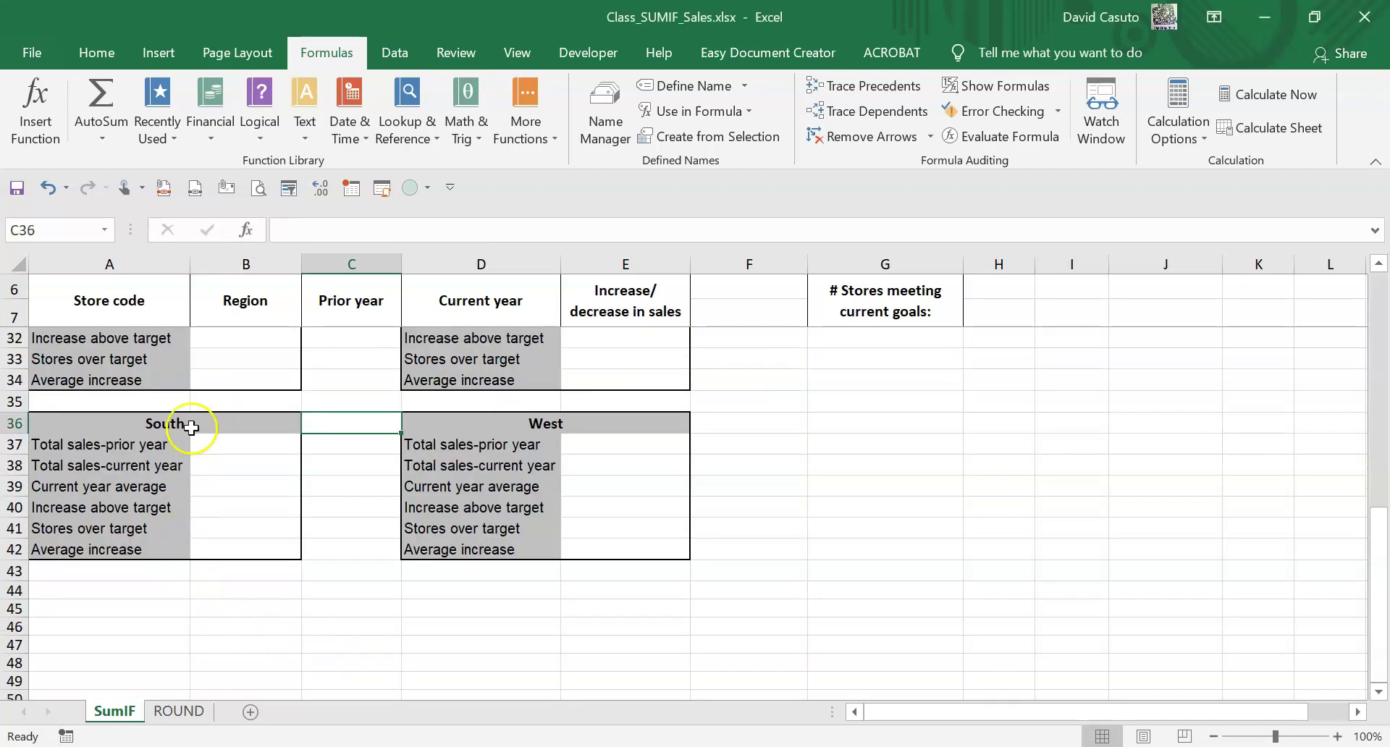
scroll(203, 425, "up", 2)
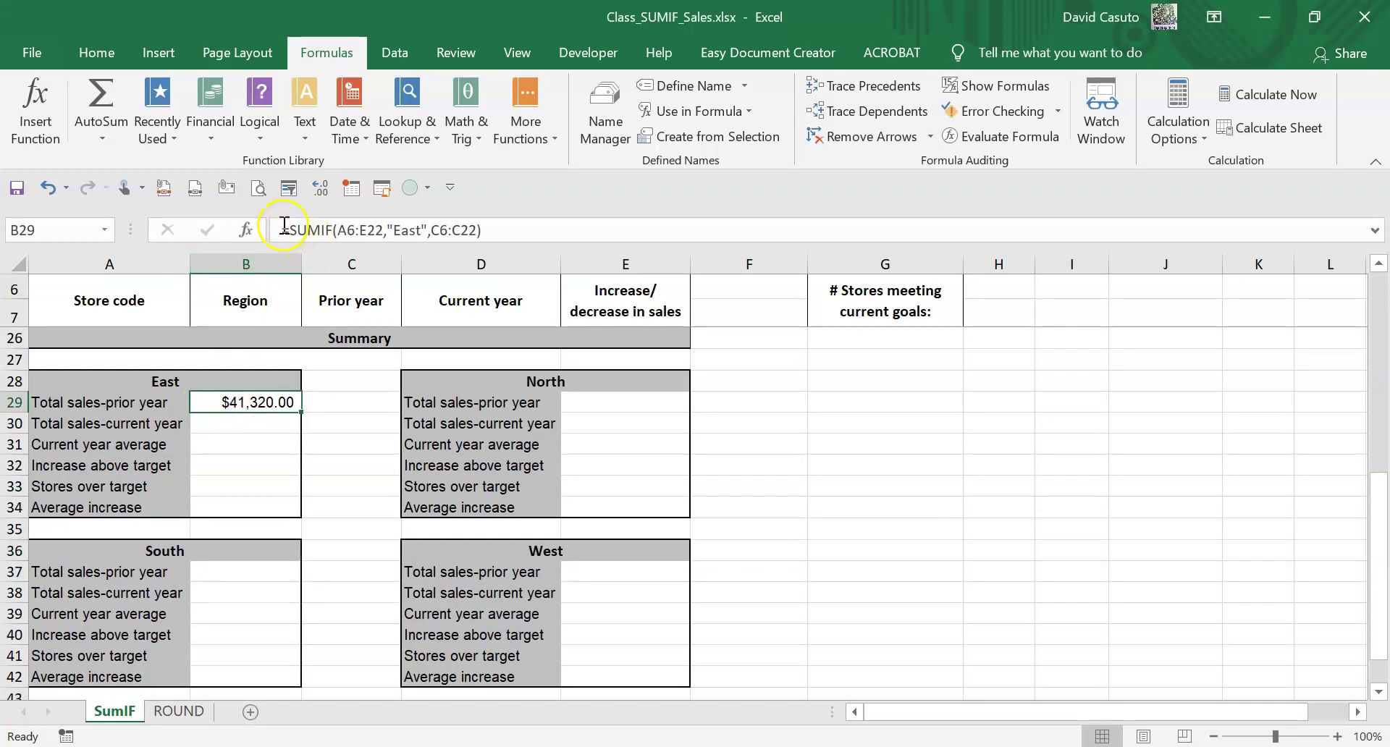
left_click(332, 230)
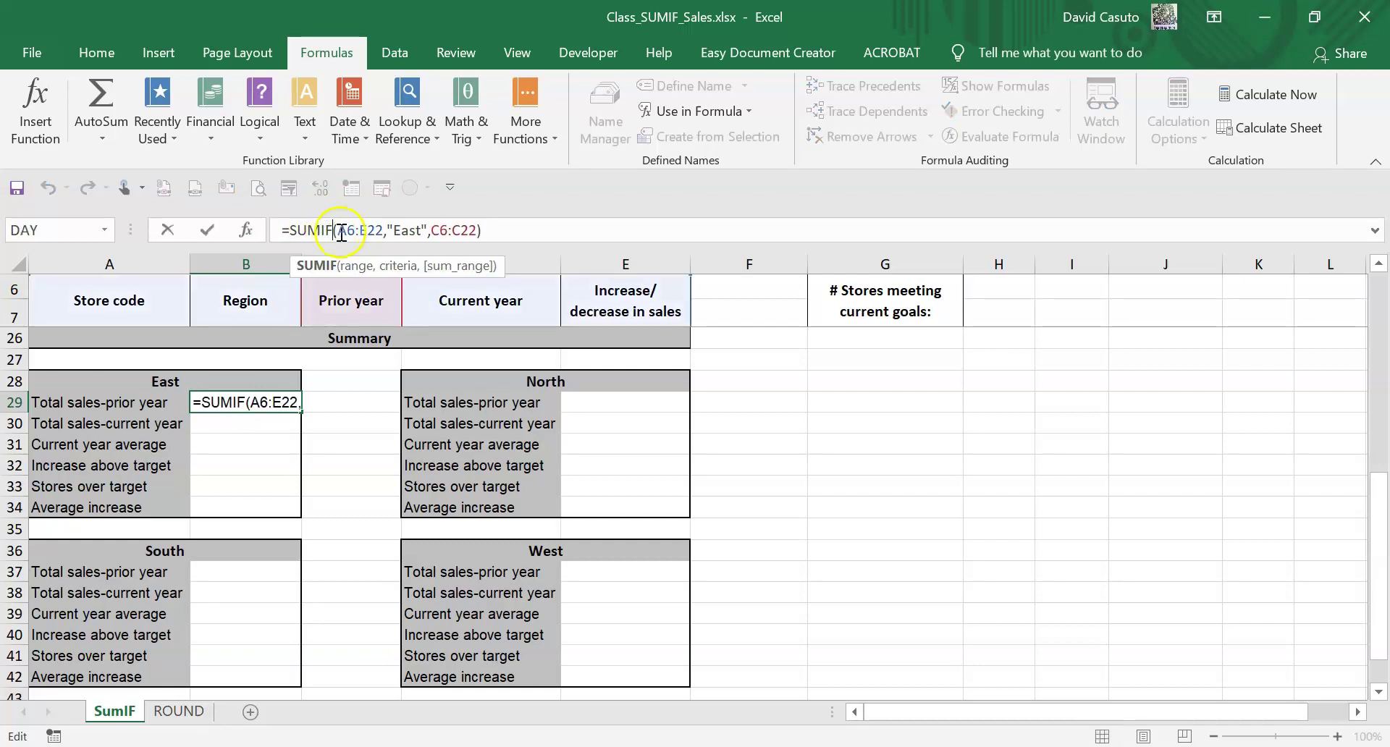
left_click(347, 232)
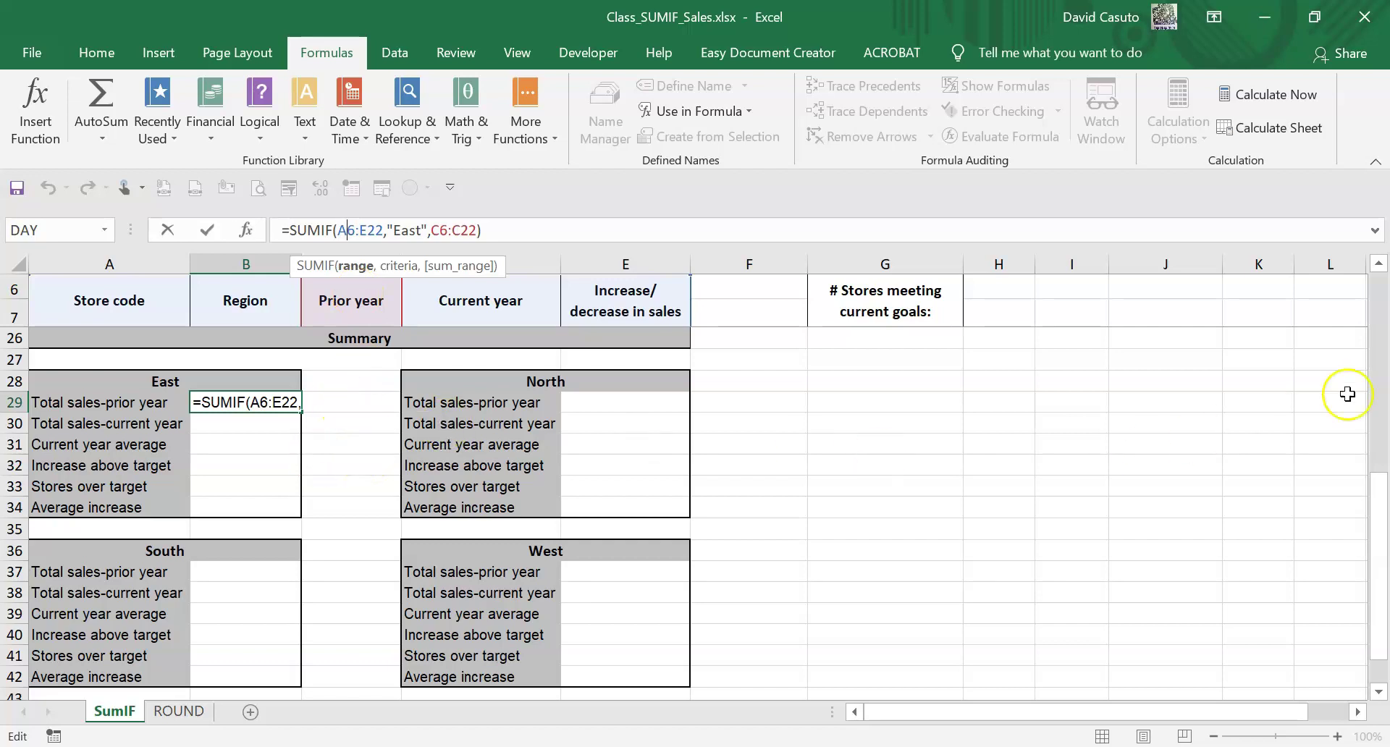
left_click_drag(1377, 517, 1373, 373)
left_click(403, 230)
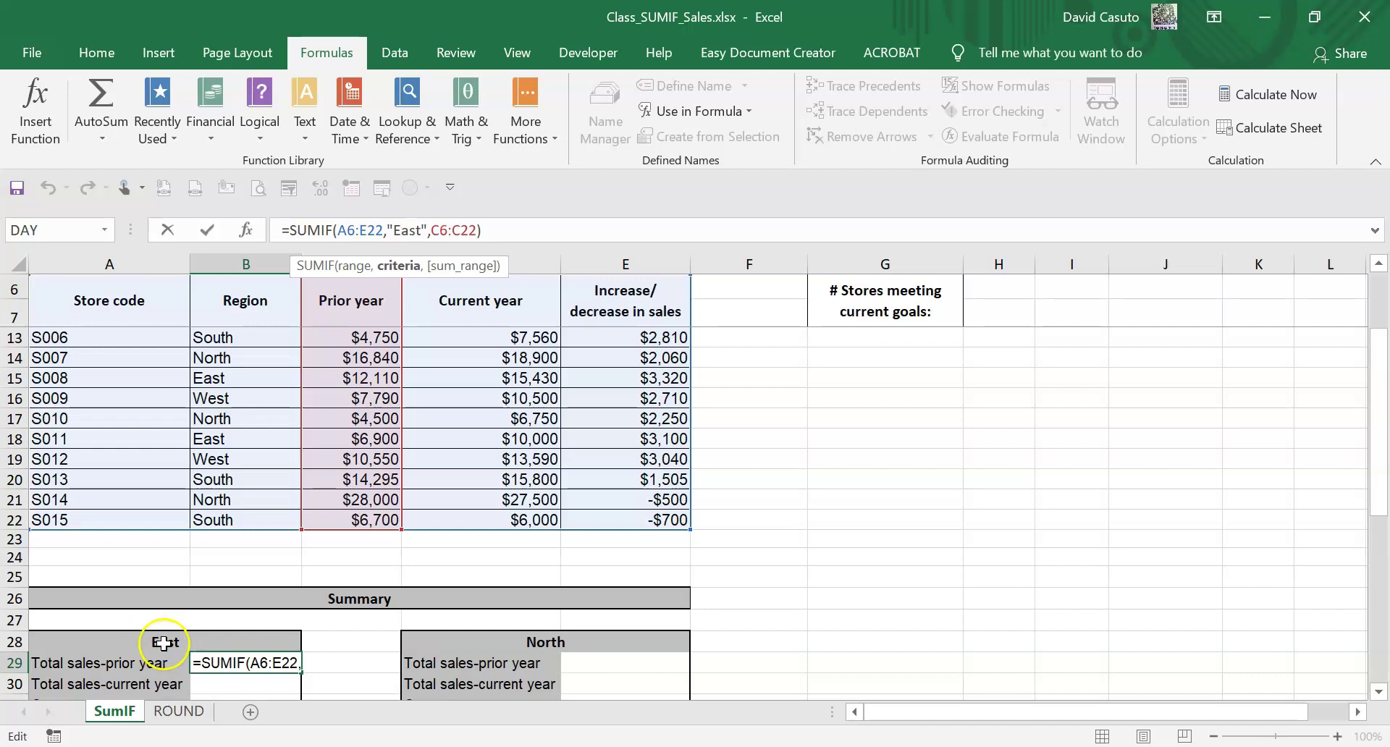
left_click(441, 229)
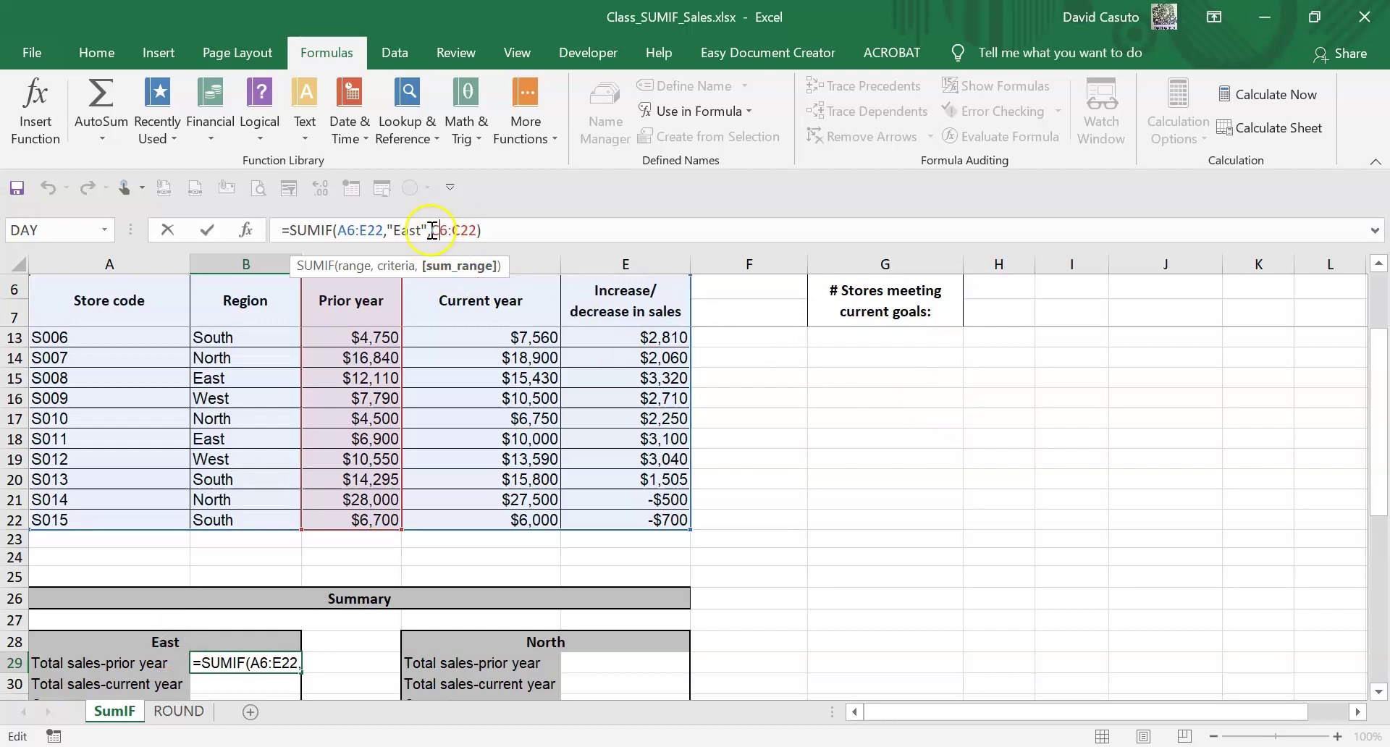
left_click(447, 231)
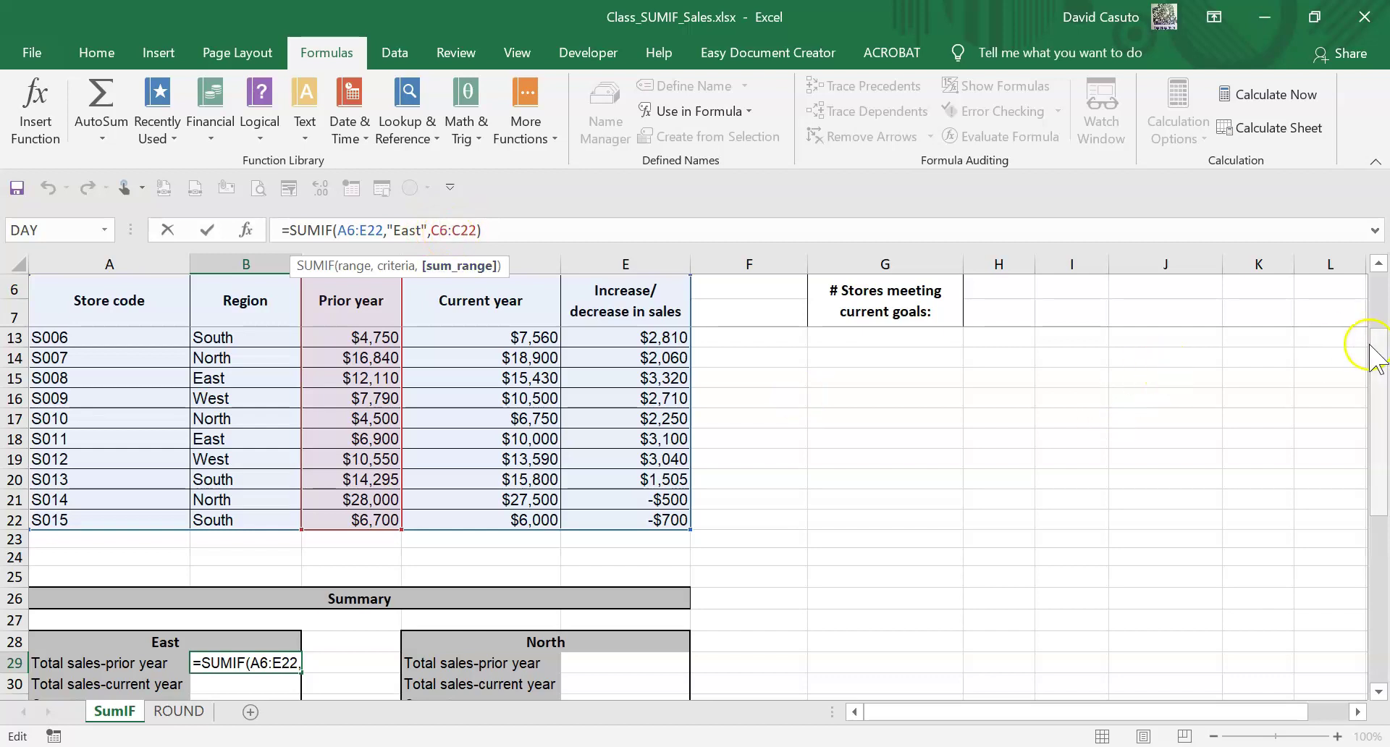
left_click_drag(1378, 356, 1384, 297)
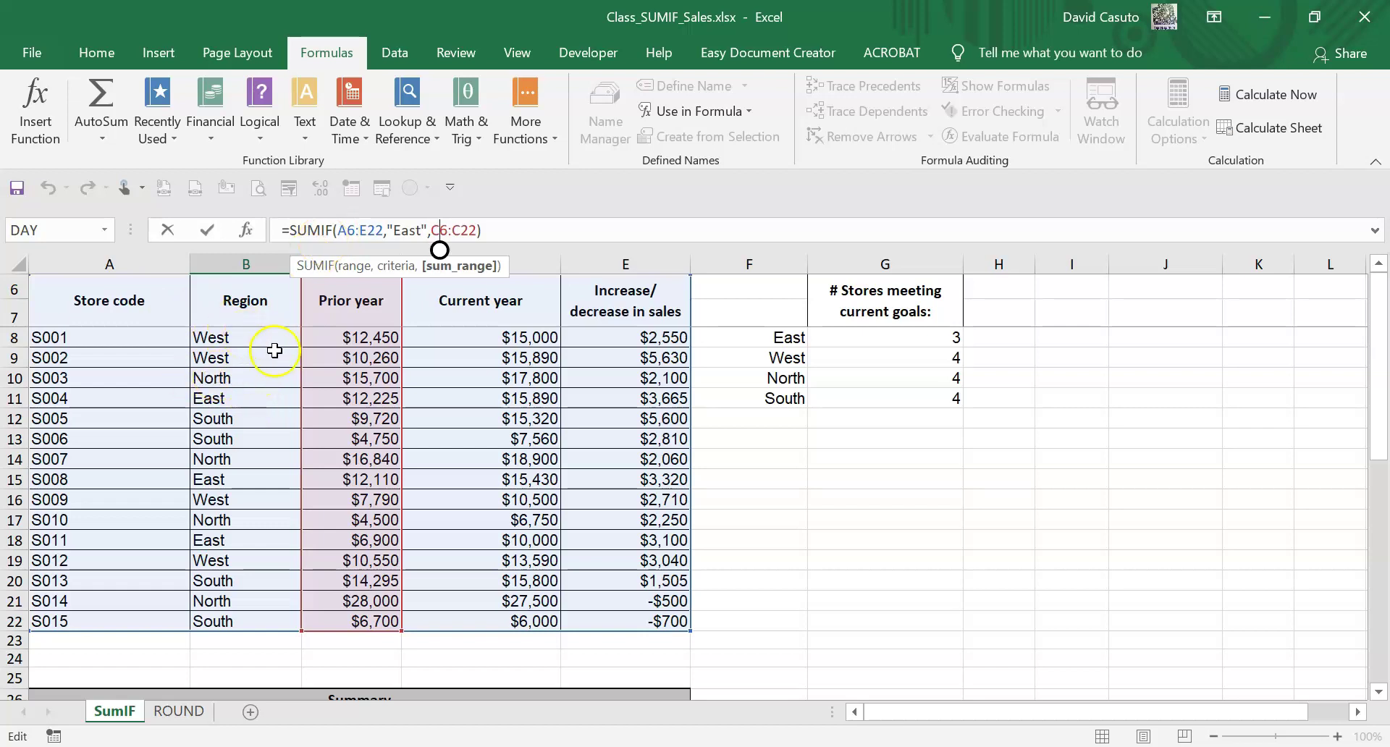
left_click(448, 233)
left_click_drag(1378, 340, 1337, 512)
- Start a SUMIF in E29 using the store table A8:E22 as the range
key("ctrl+Return")
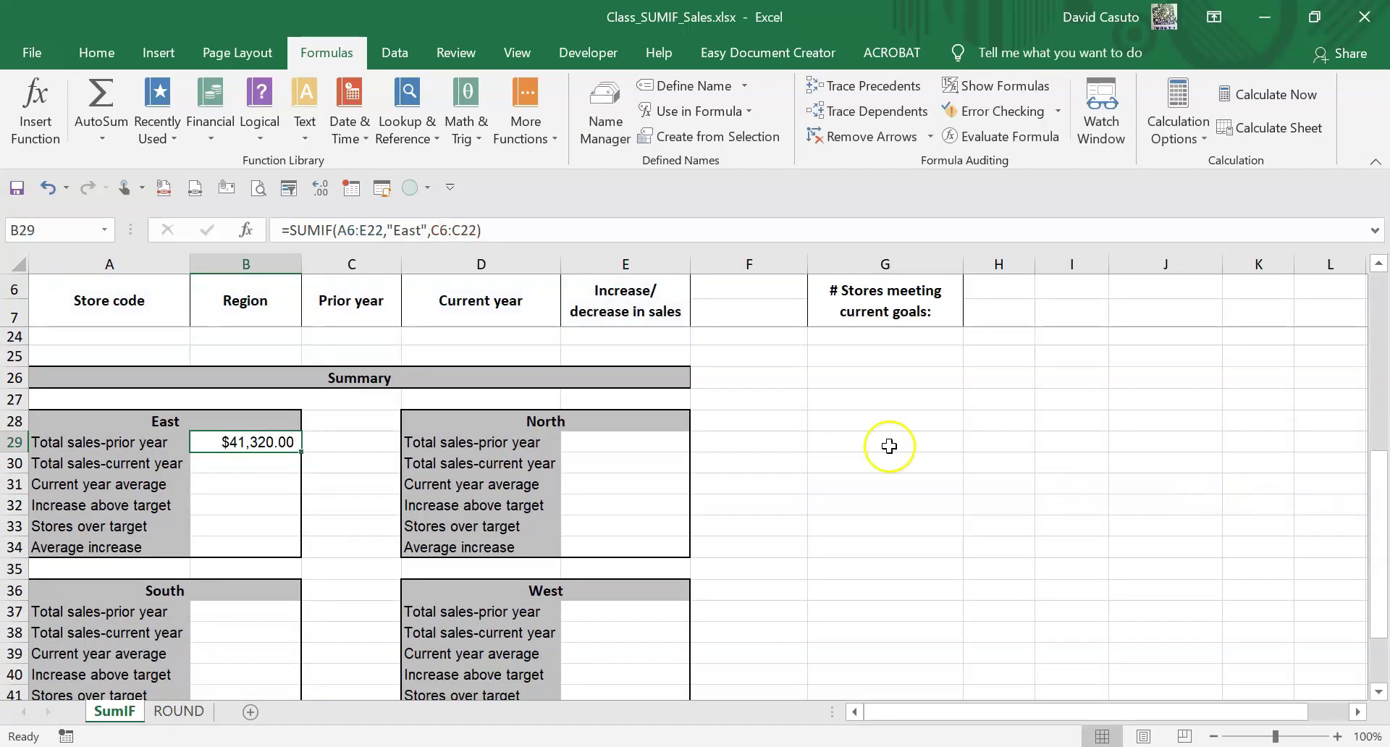
left_click(602, 444)
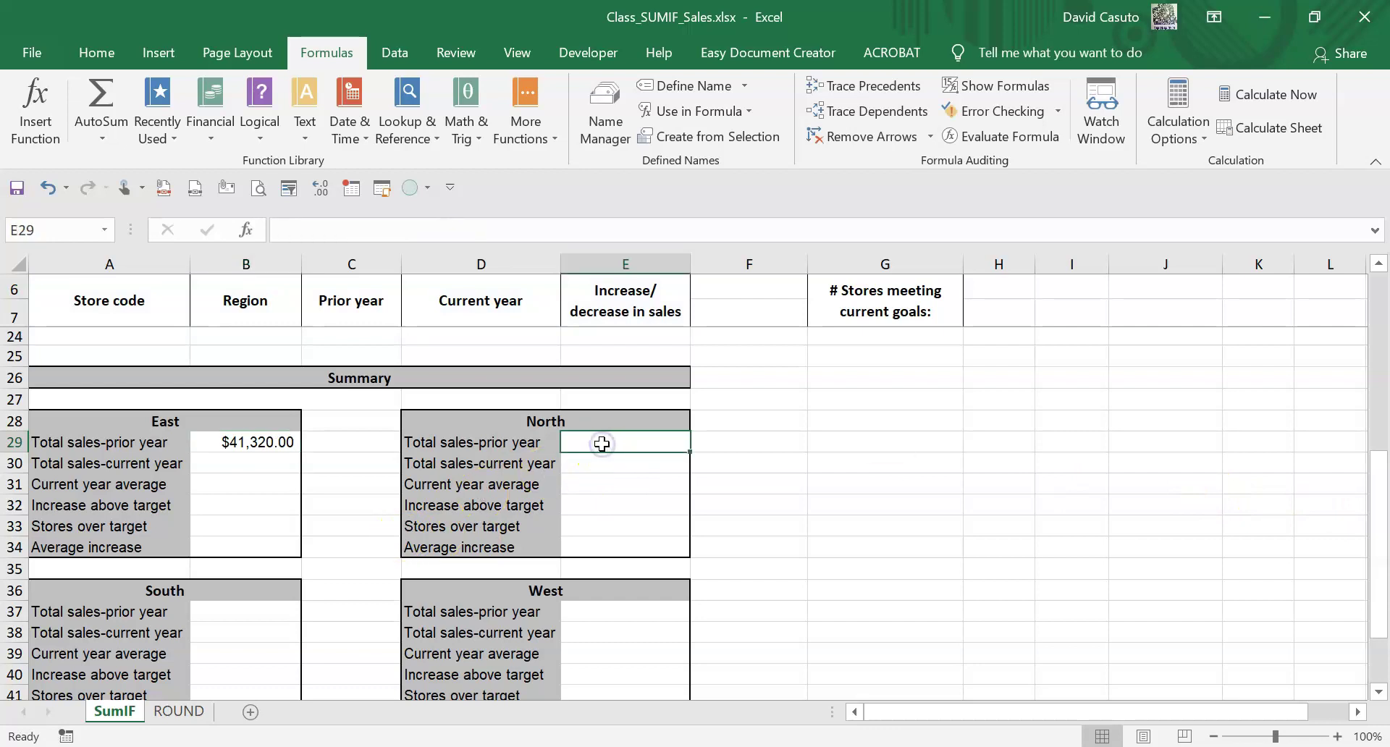
type("=su")
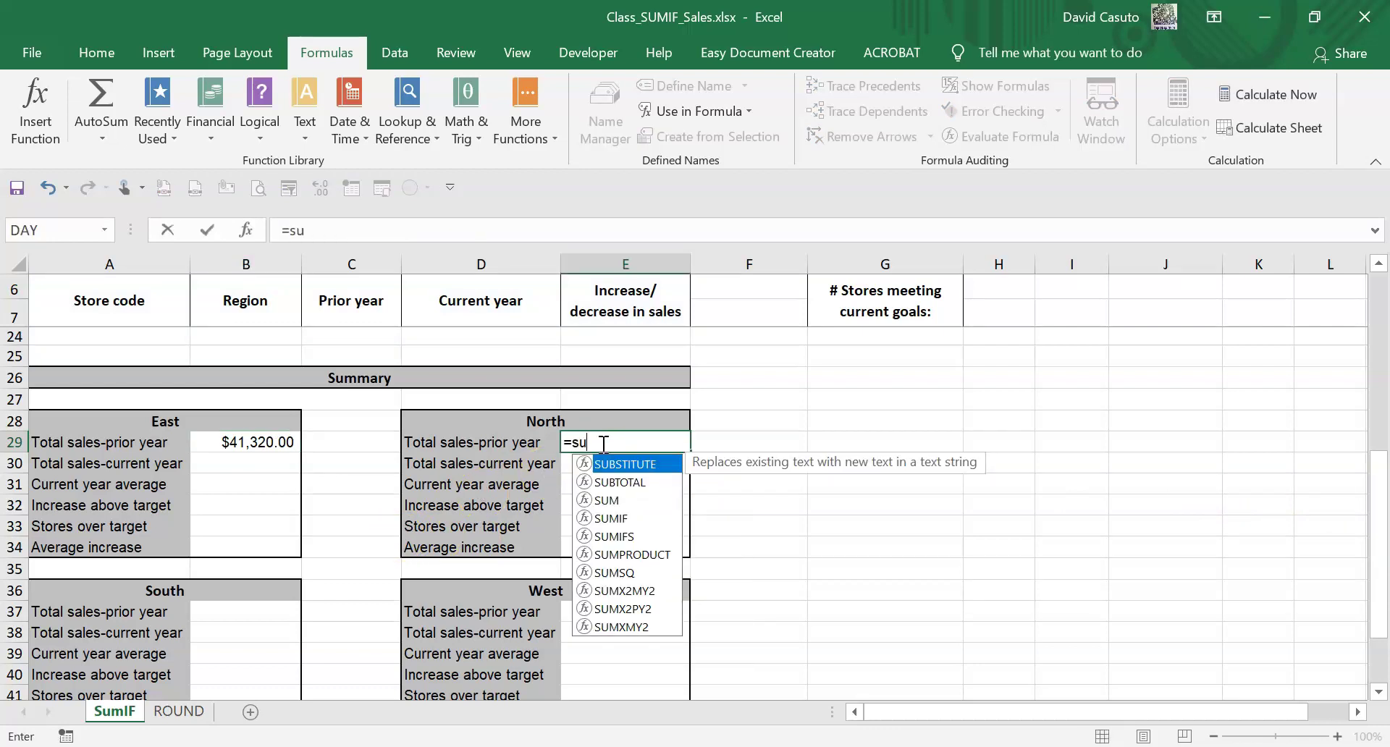
type("mif")
key("Tab")
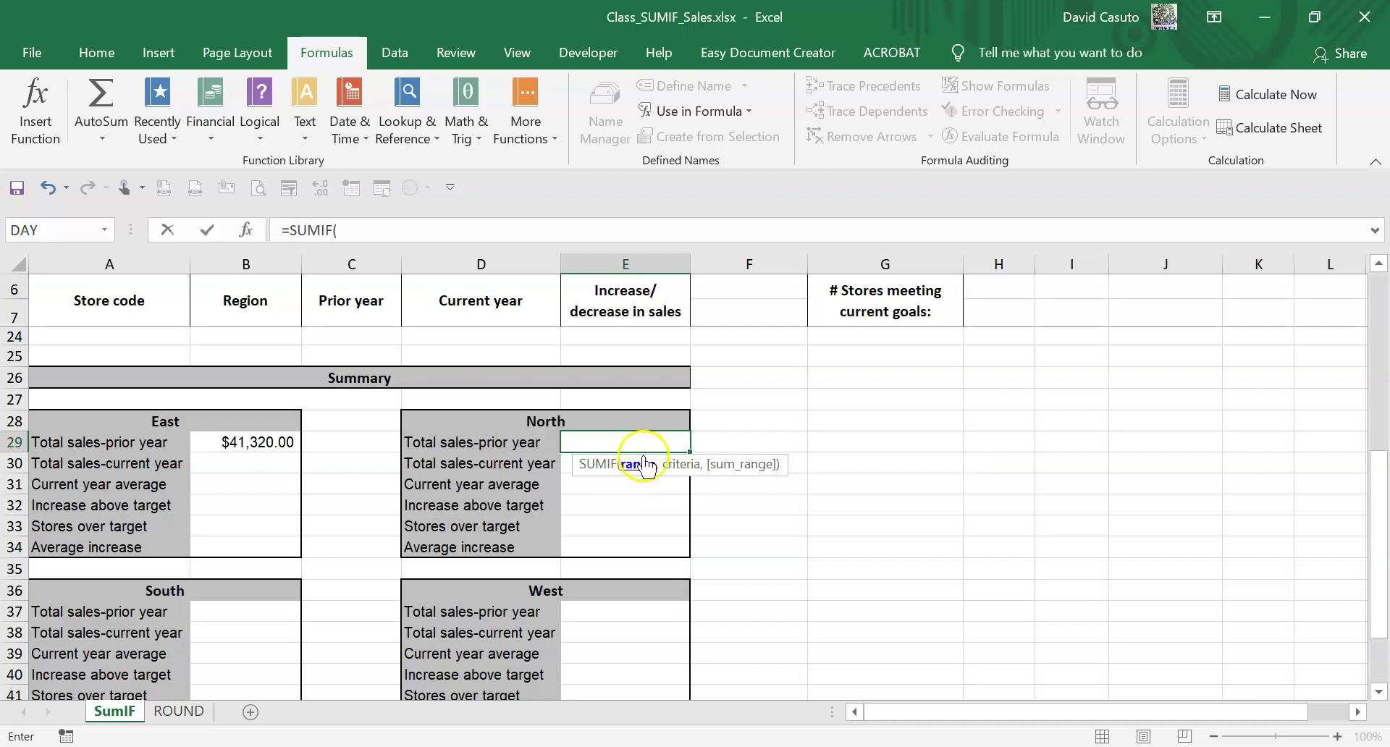
scroll(637, 457, "up", 5)
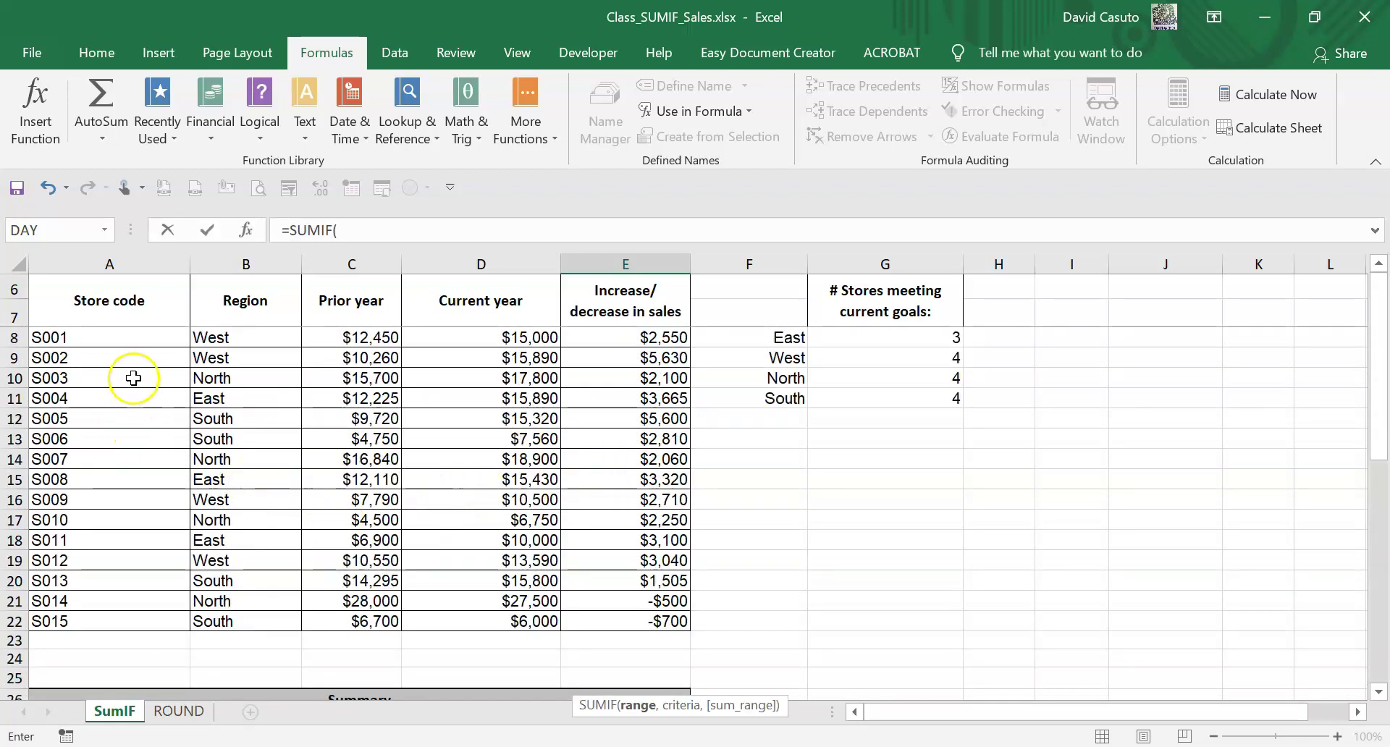
left_click_drag(109, 338, 660, 638)
left_click_drag(97, 333, 633, 621)
- Add the criterion "north" and Sales_prior (C8:C22) as the sum range, then close the formula
scroll(884, 614, "down", 3)
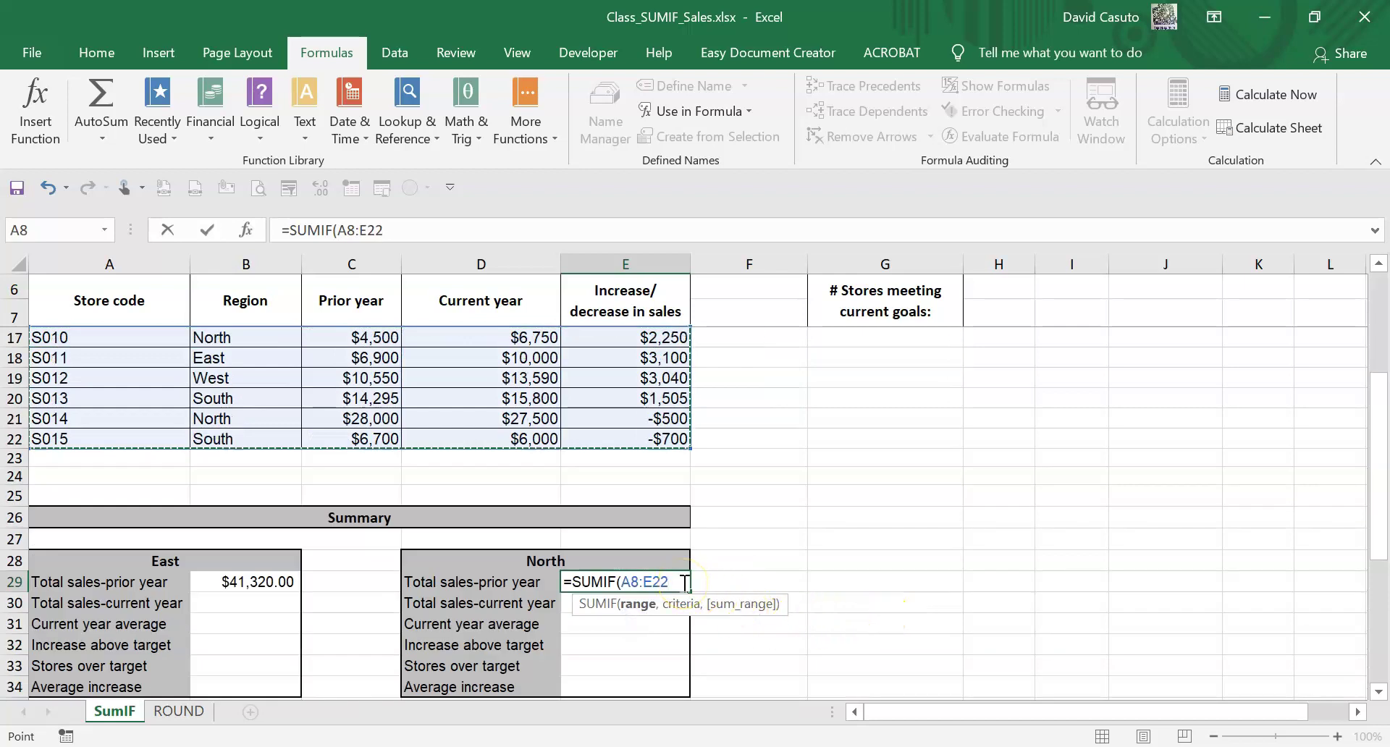
type(",")
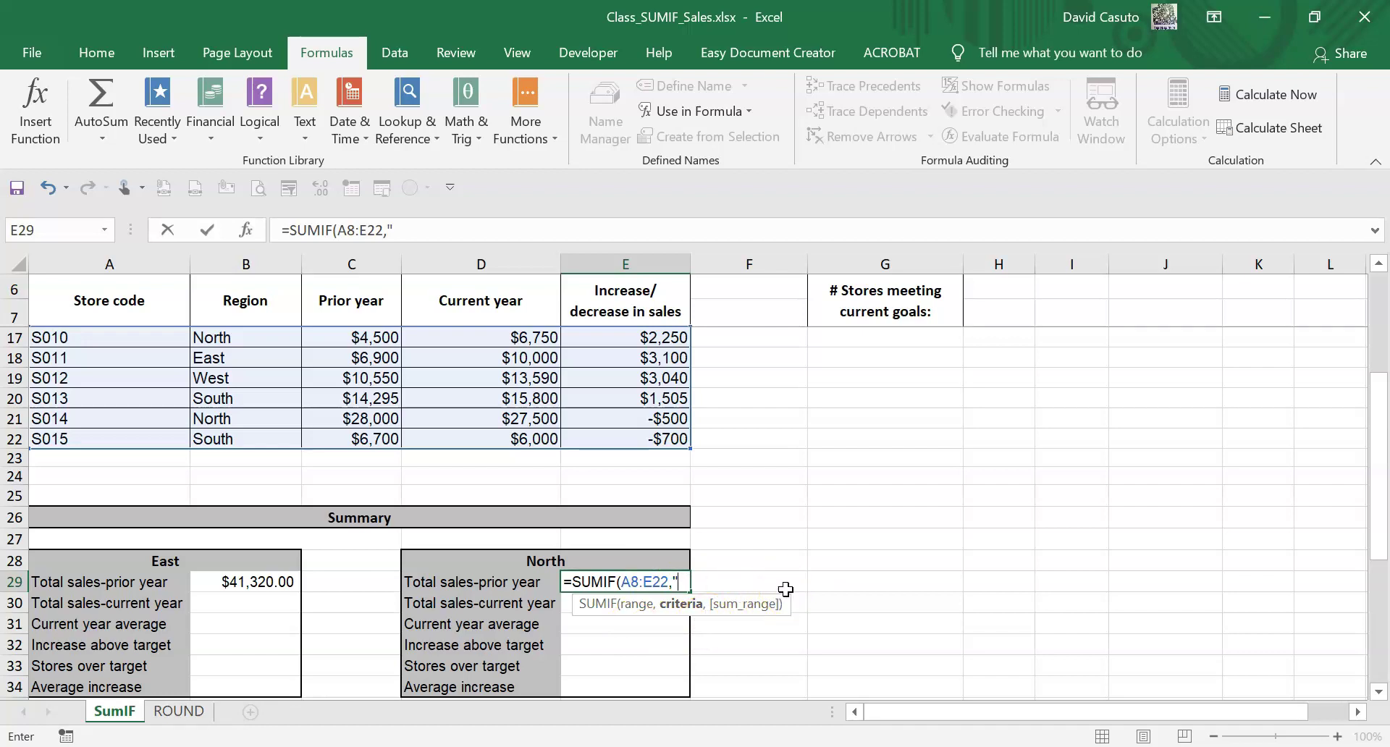
type("no")
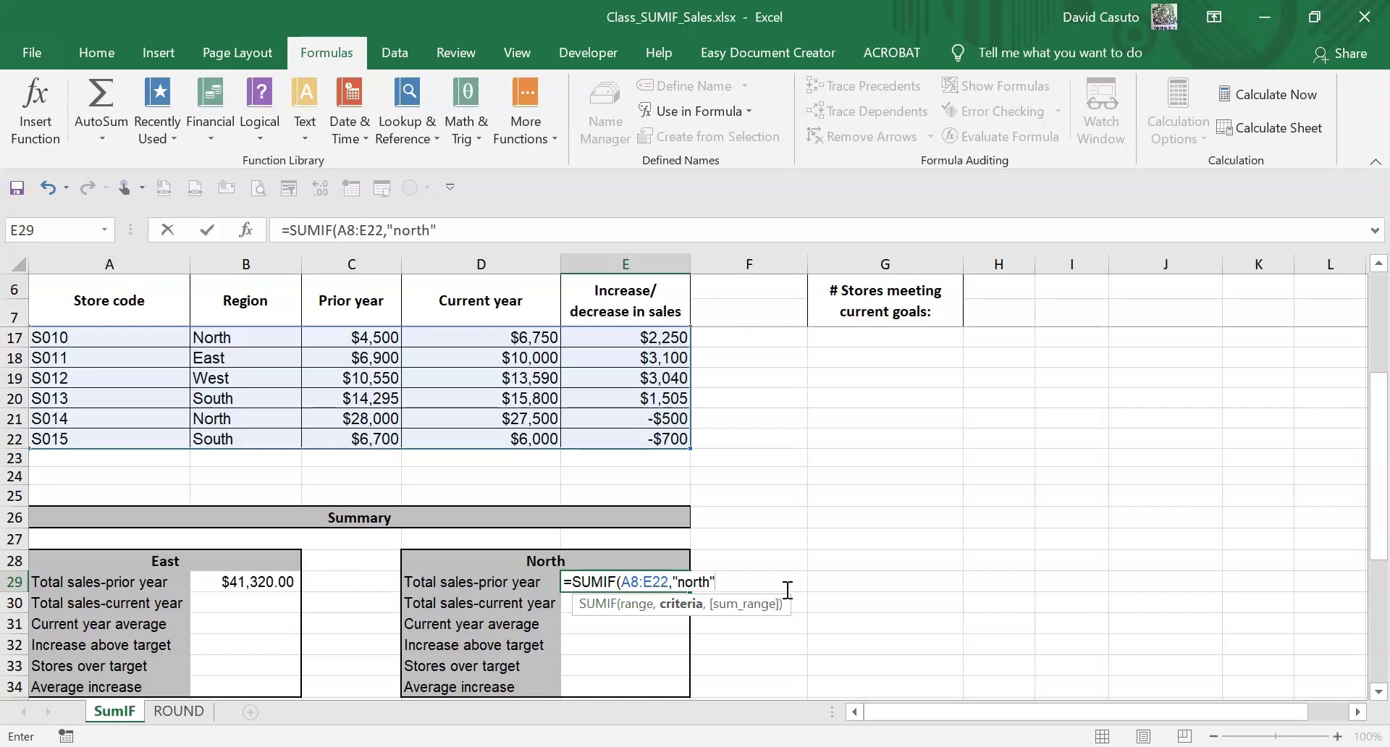
type("rth\",")
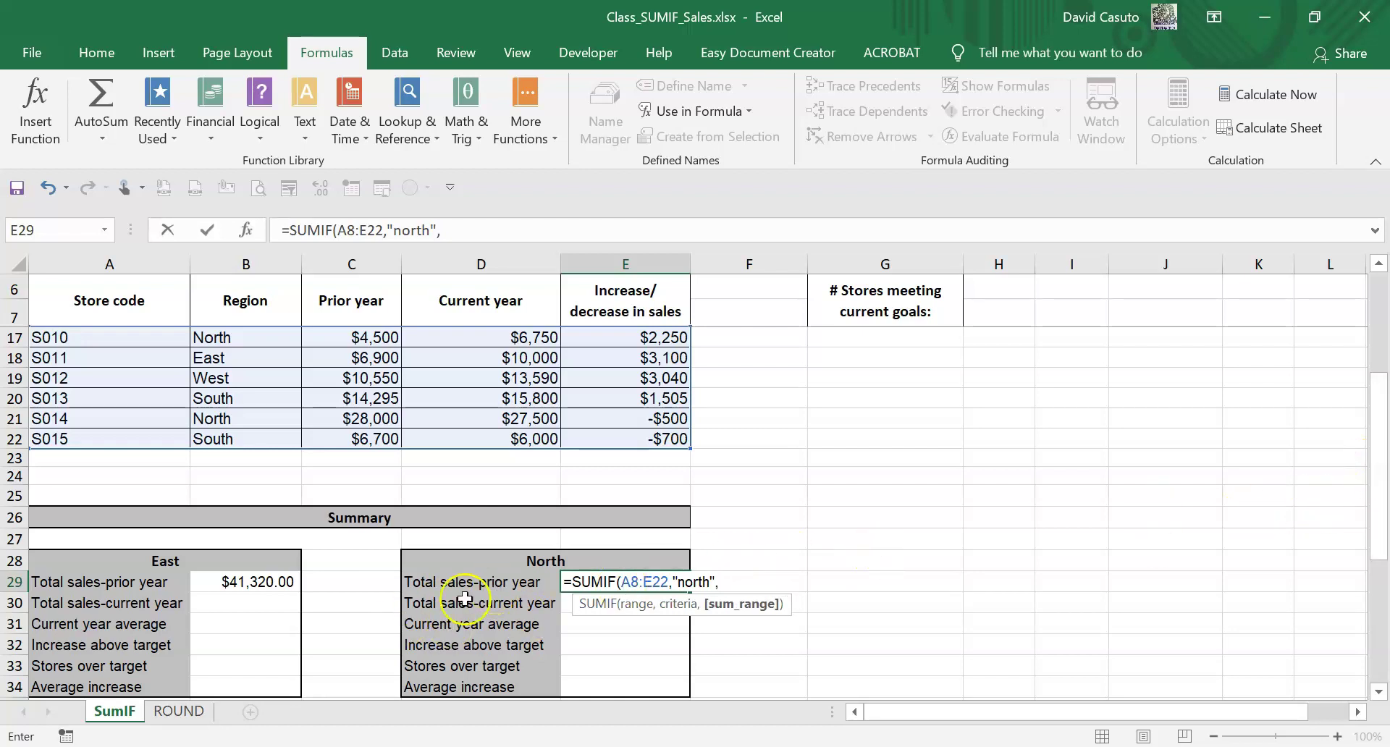
left_click_drag(1379, 423, 1377, 322)
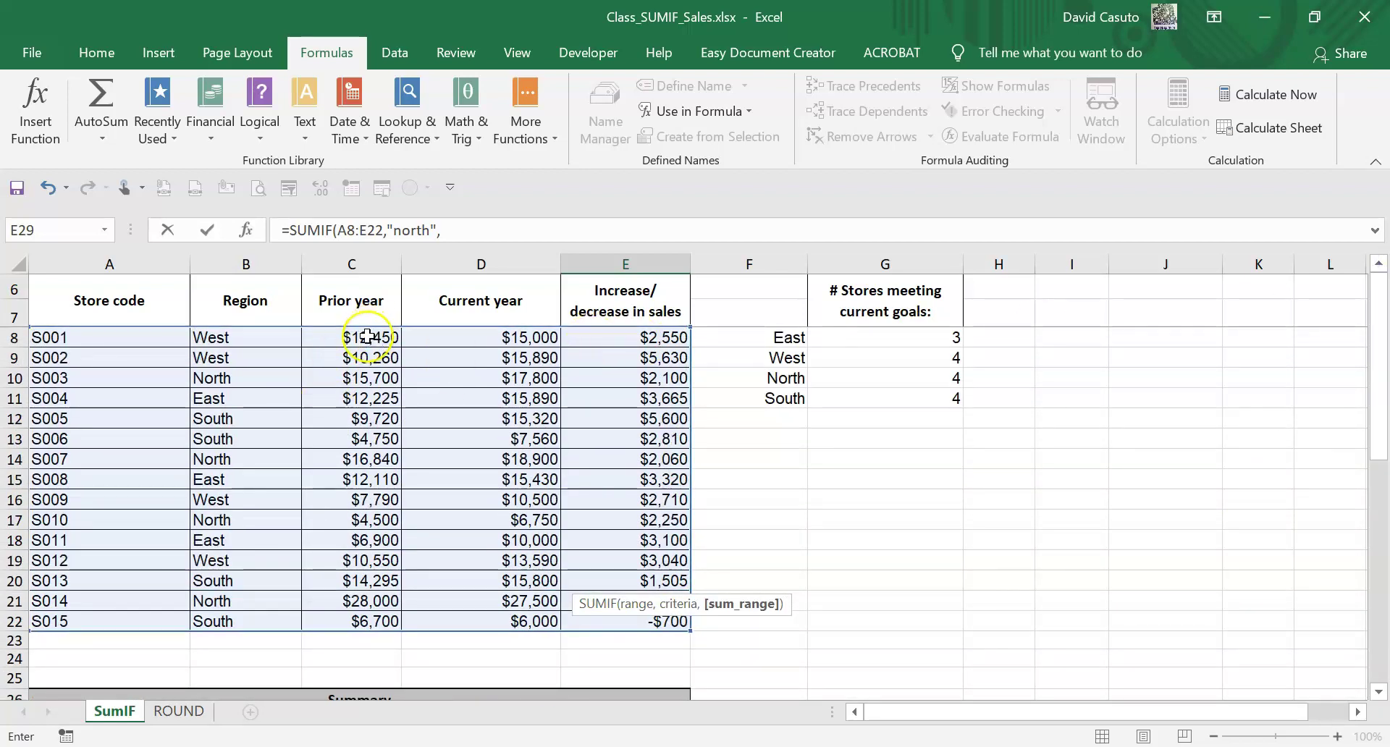
mouse_move(367, 336)
left_mouse_down()
mouse_move(355, 436)
mouse_move(366, 621)
left_mouse_up()
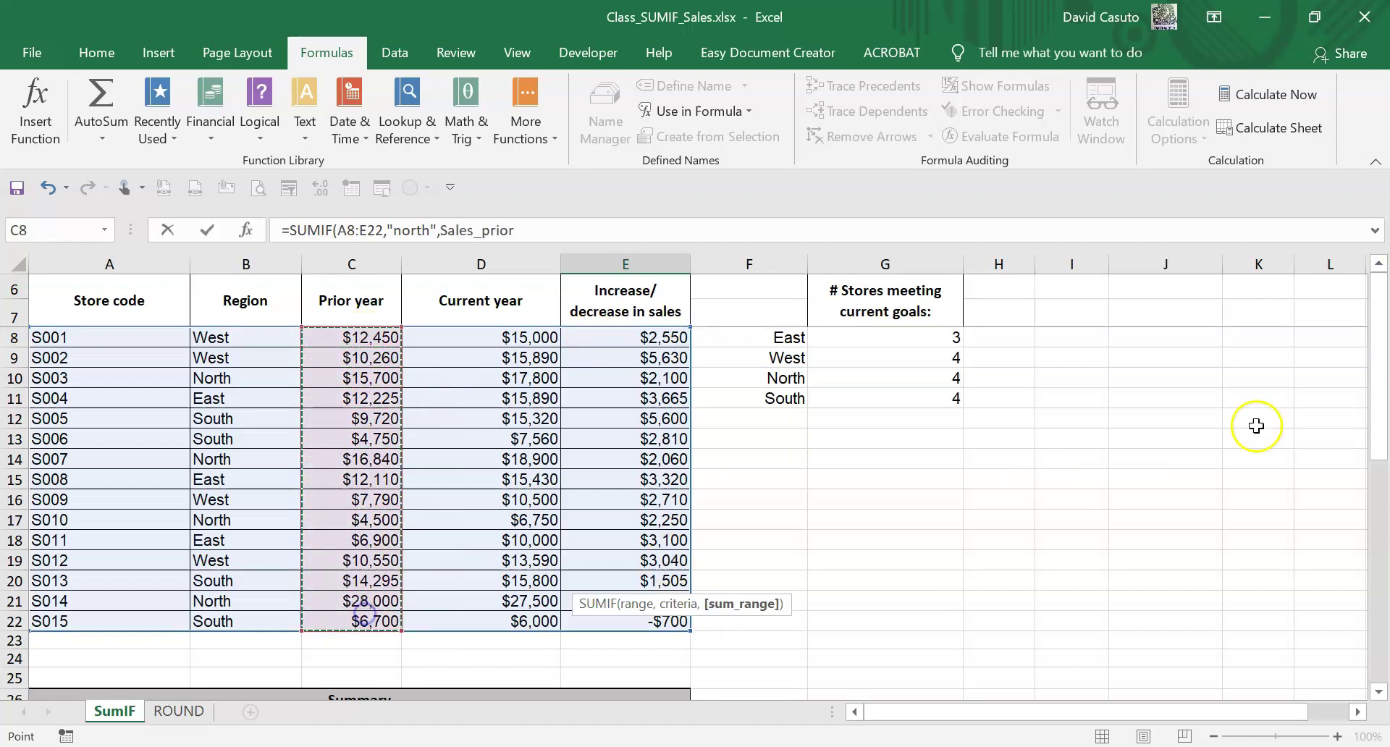
left_click_drag(1379, 347, 1341, 454)
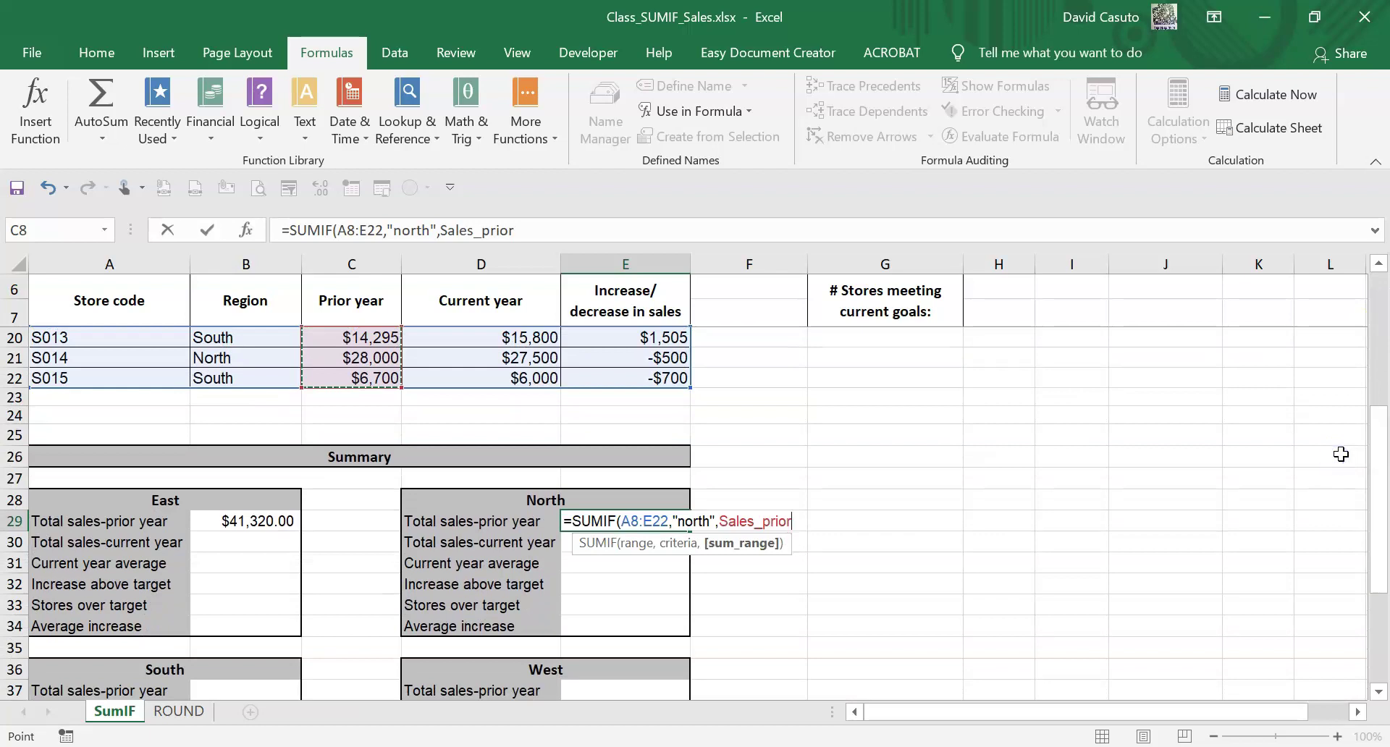
type(")")
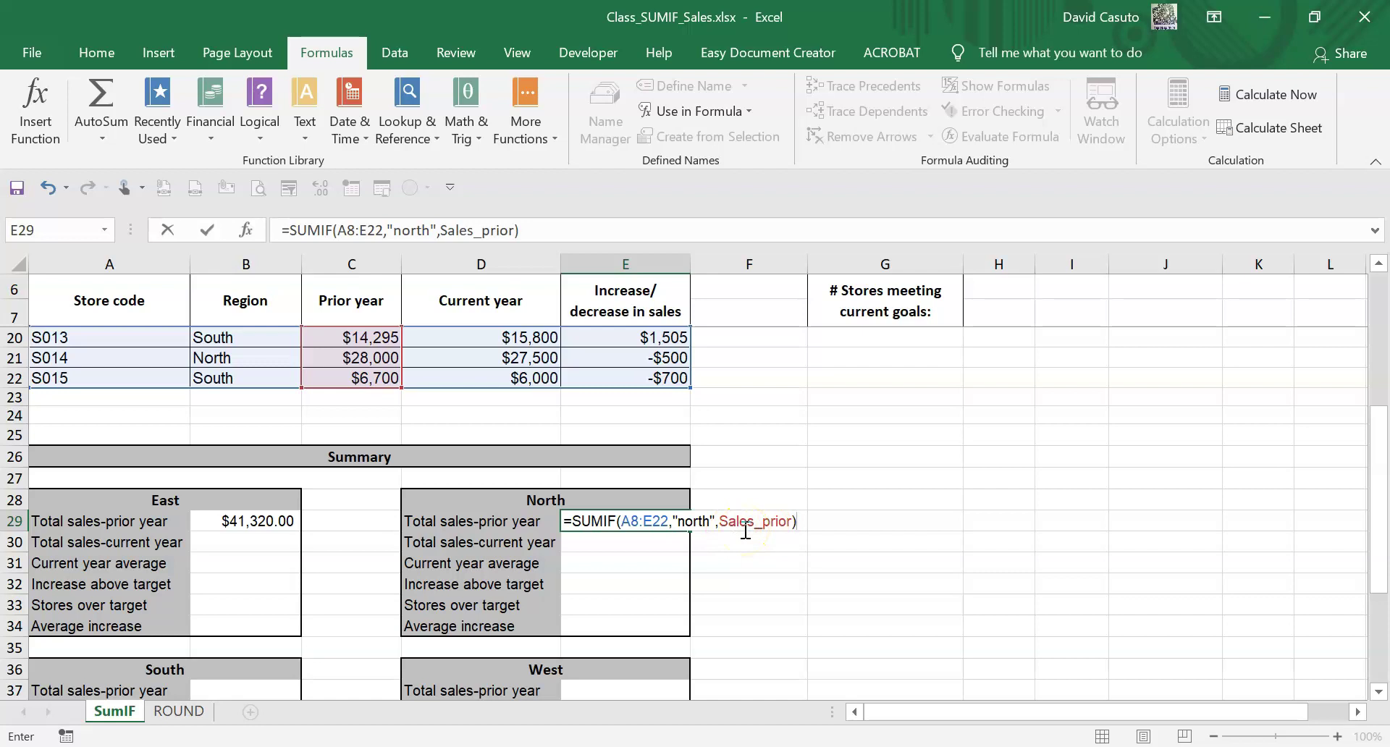
- Commit the North formula and inspect =SUMIF(A8:E22,"north",Sales_prior) in E29's formula bar
key("Return")
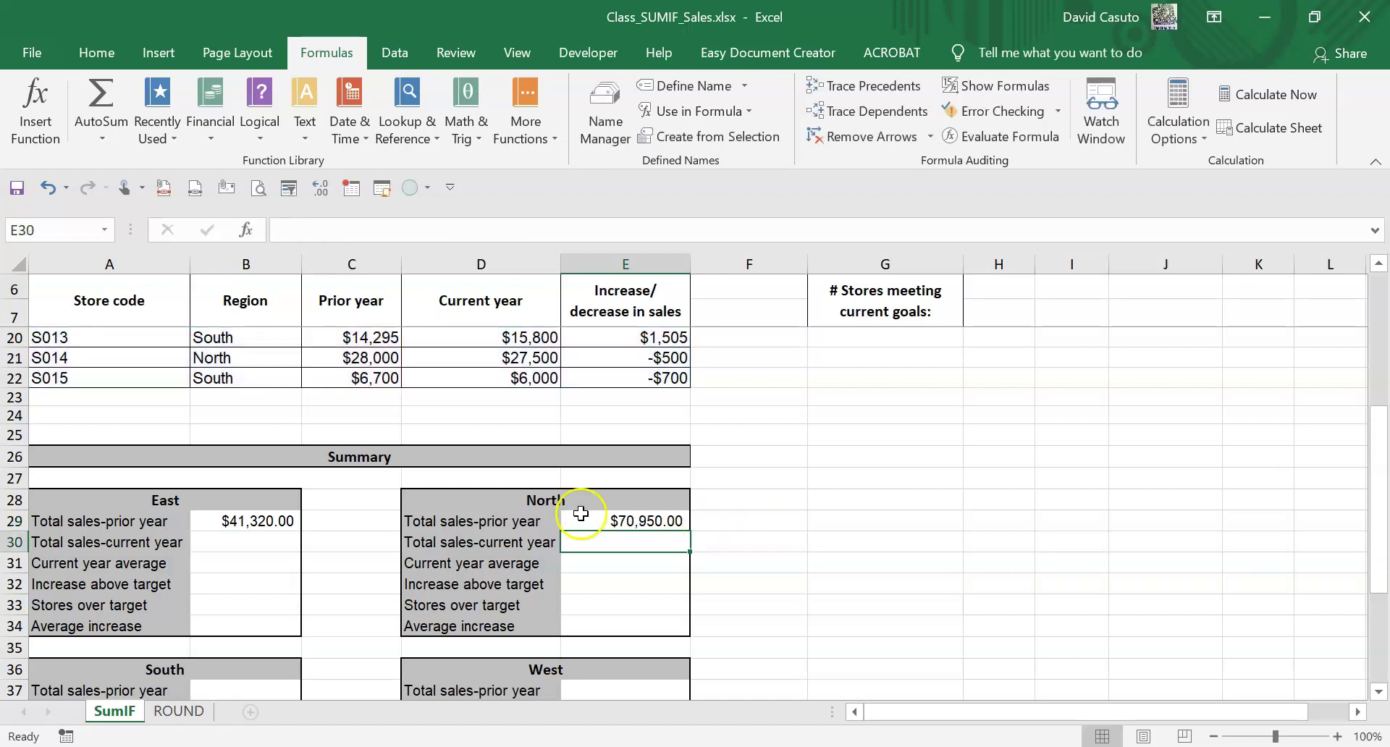
scroll(550, 536, "up", 4)
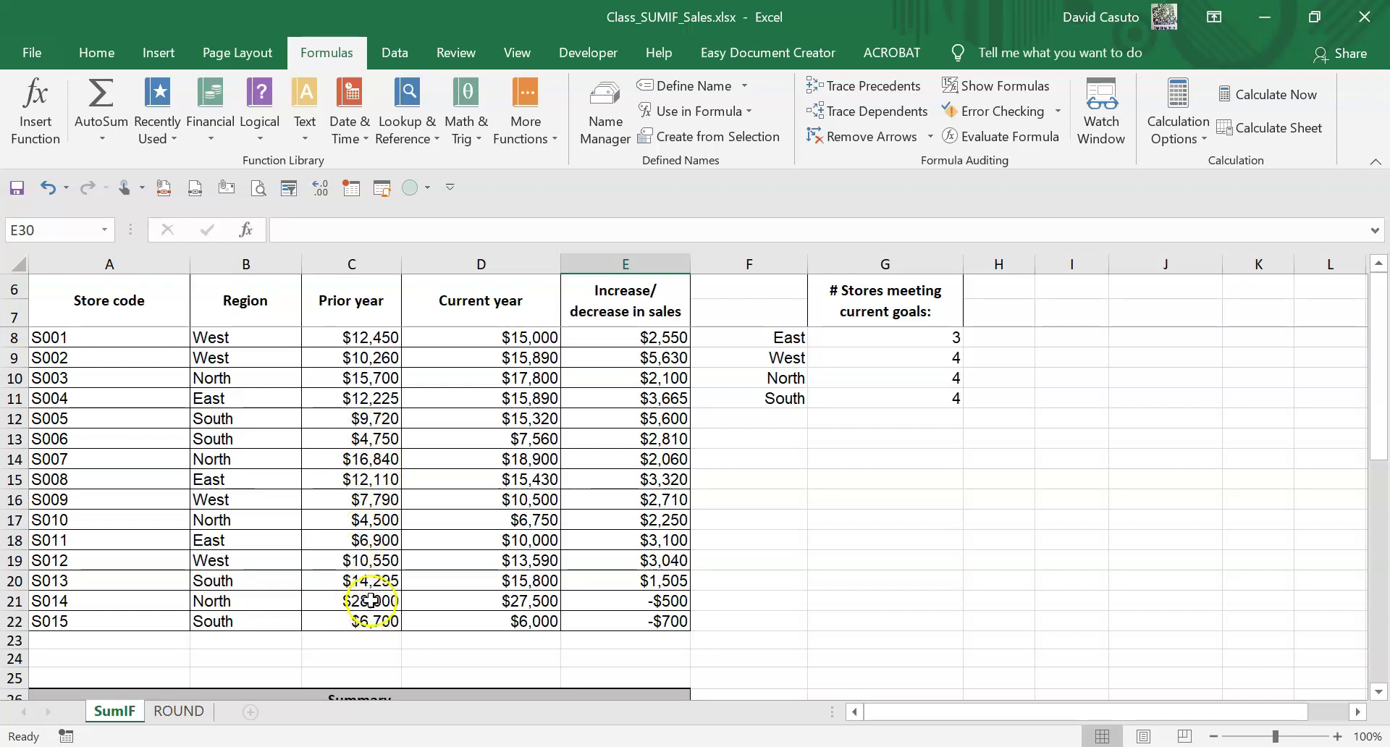
scroll(467, 566, "down", 2)
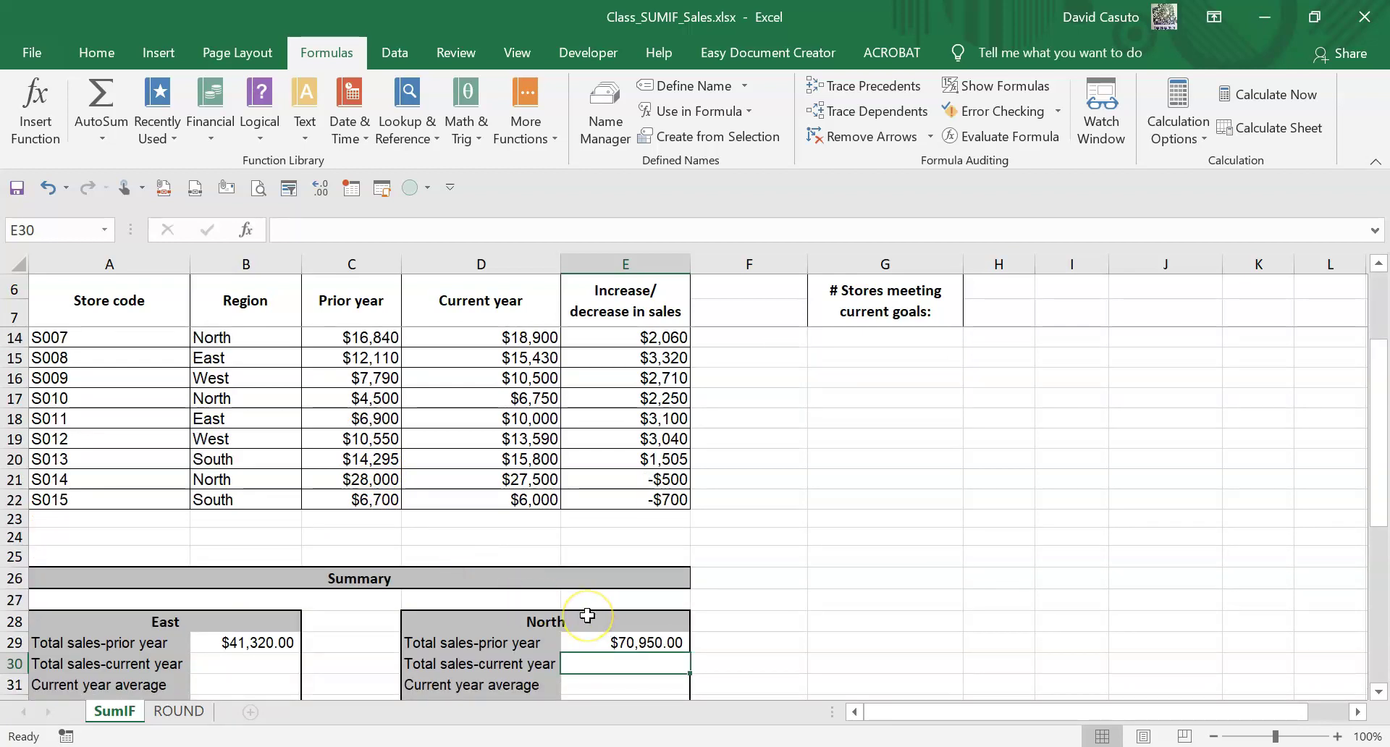
scroll(640, 590, "down", 2)
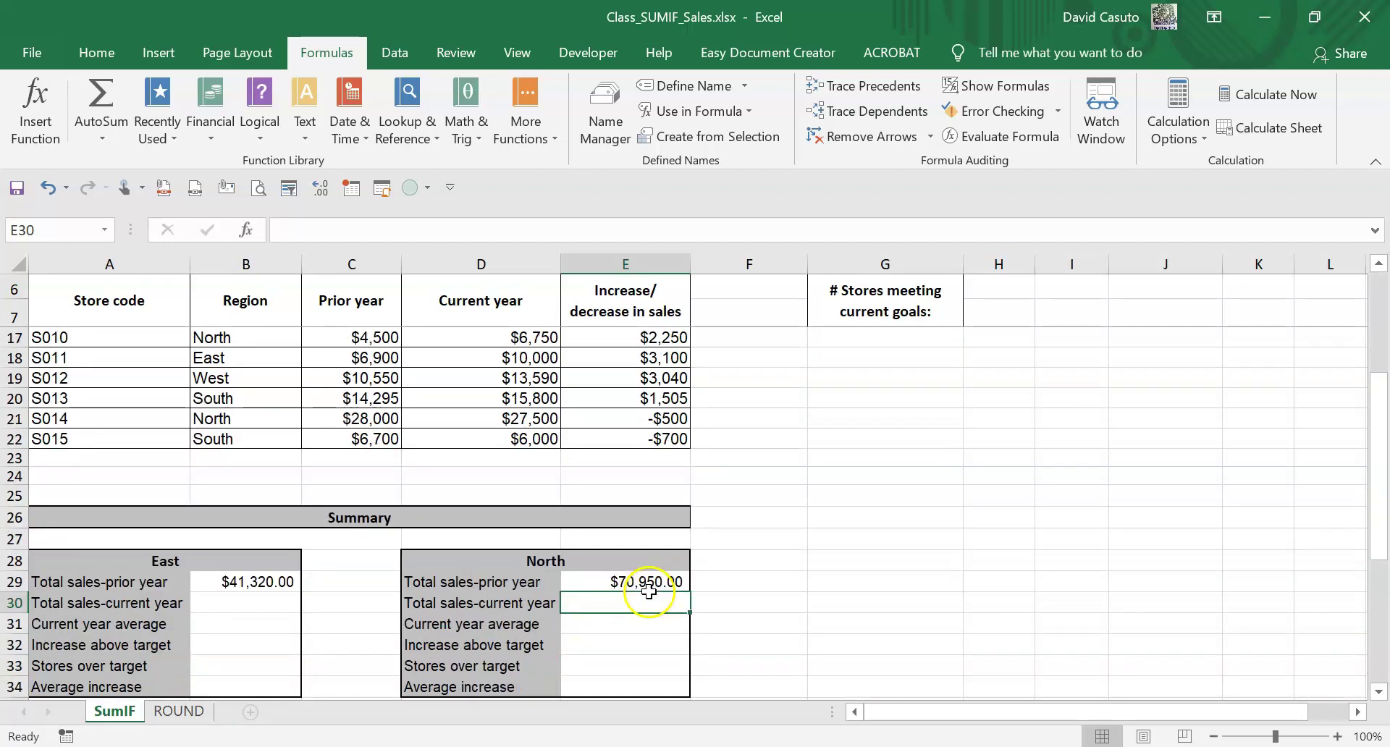
left_click(624, 522)
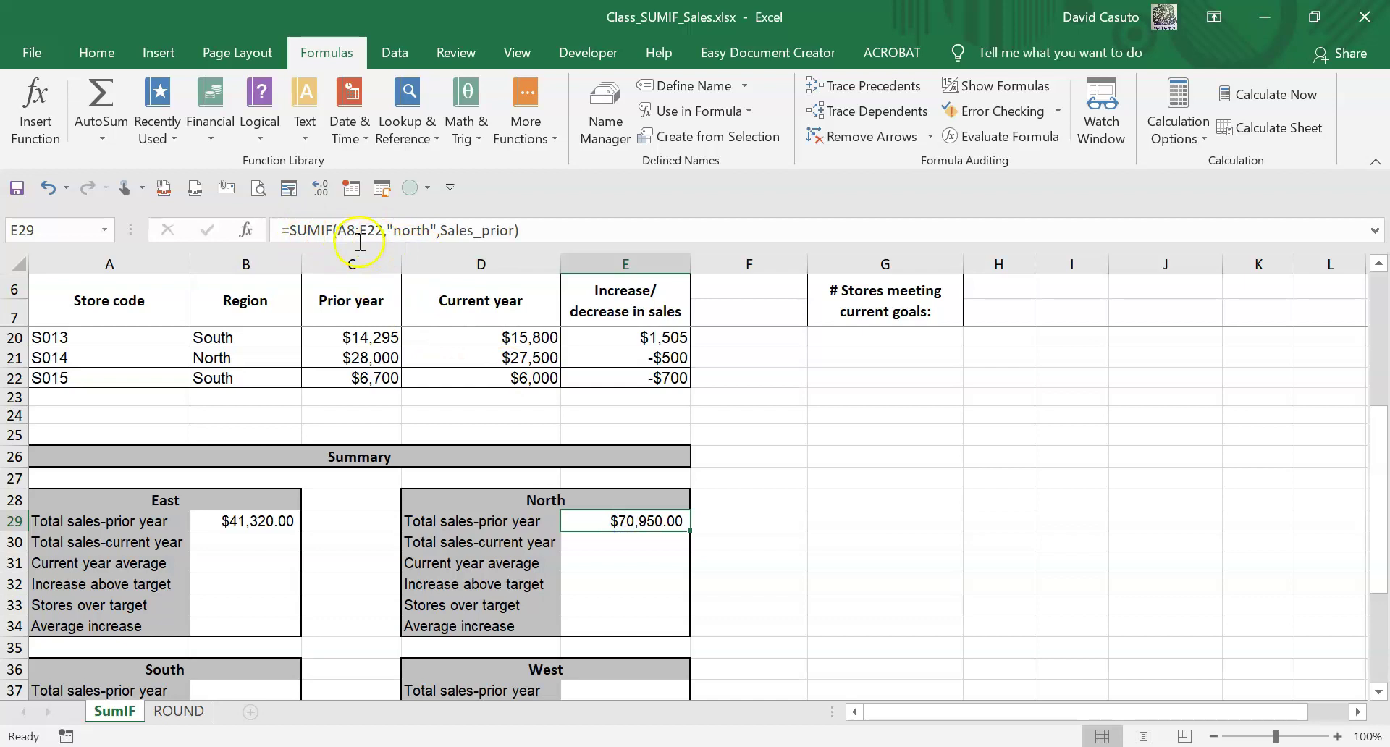
left_click(404, 230)
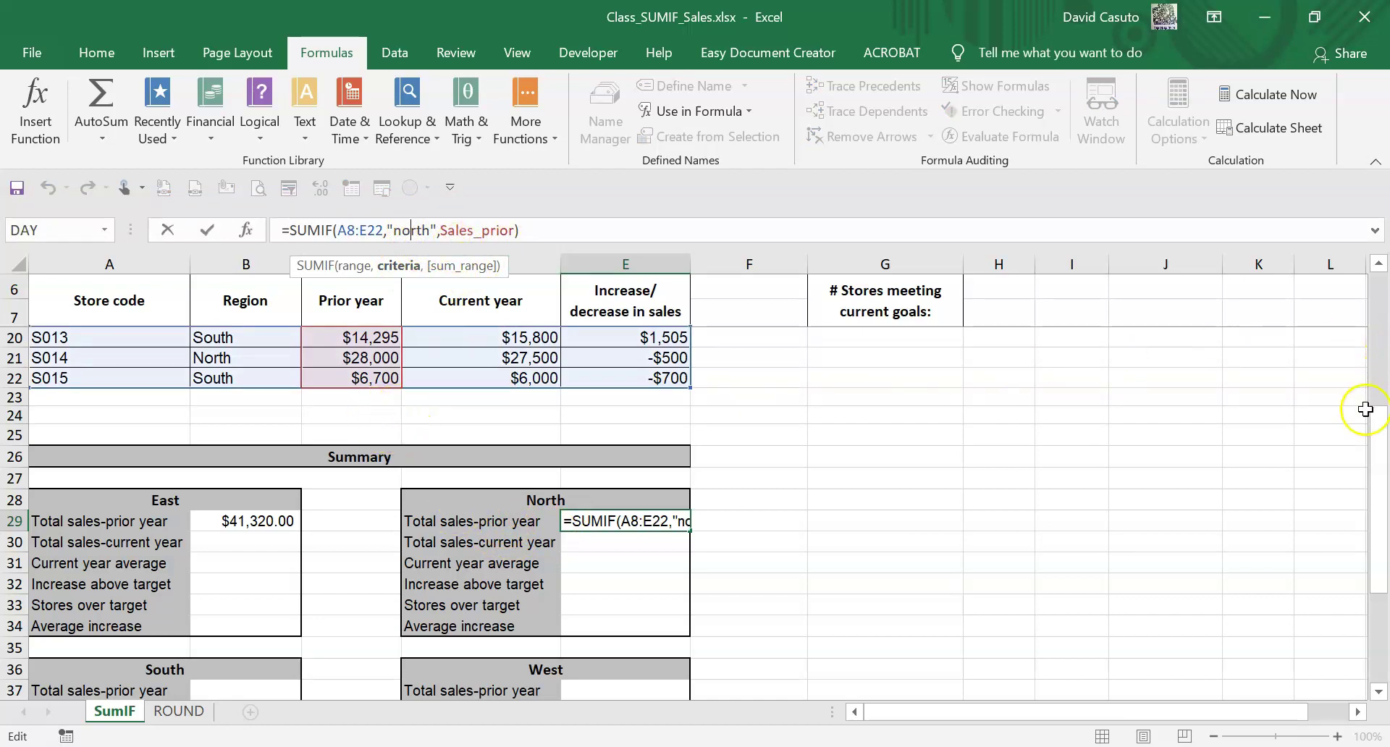
left_click_drag(1365, 409, 1381, 298)
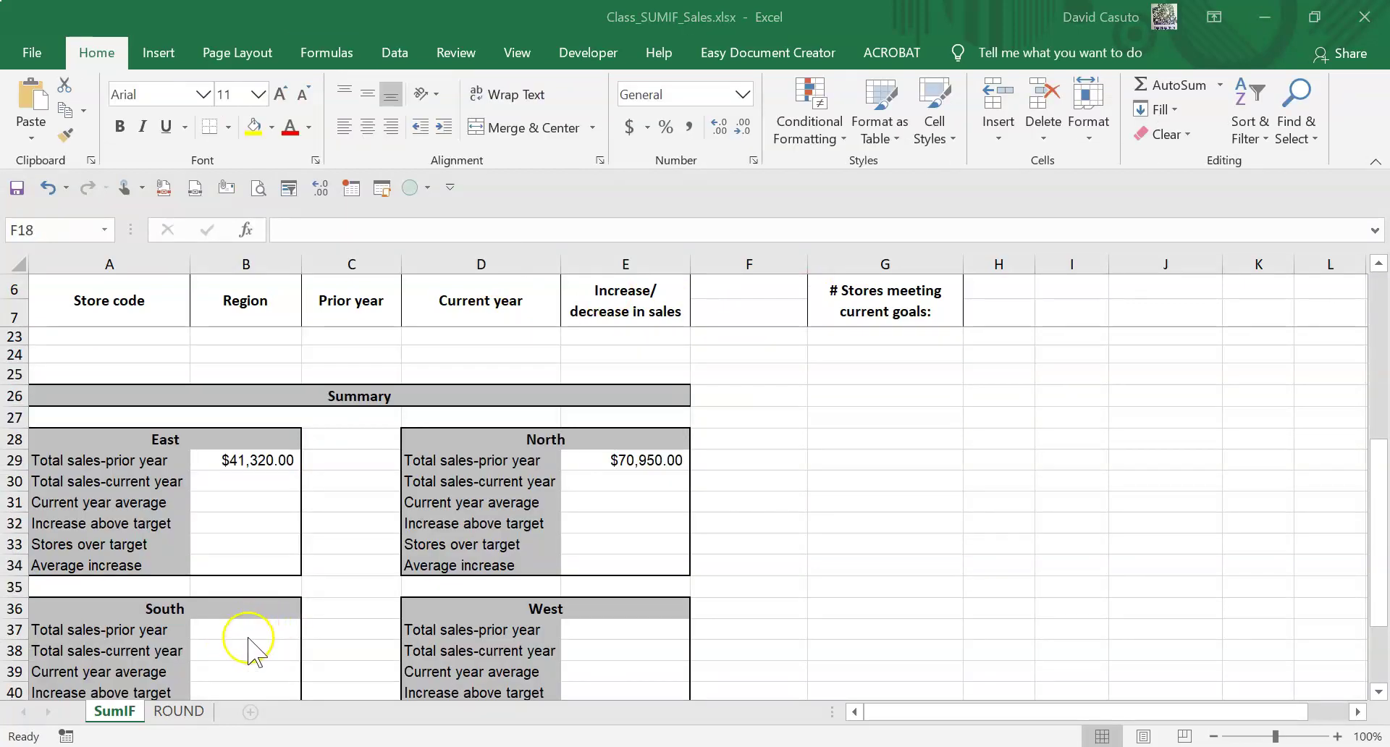
- Begin a SUMIF in B37 with the store table A8:E22 as the range
left_click(244, 628)
scroll(244, 628, "down", 1)
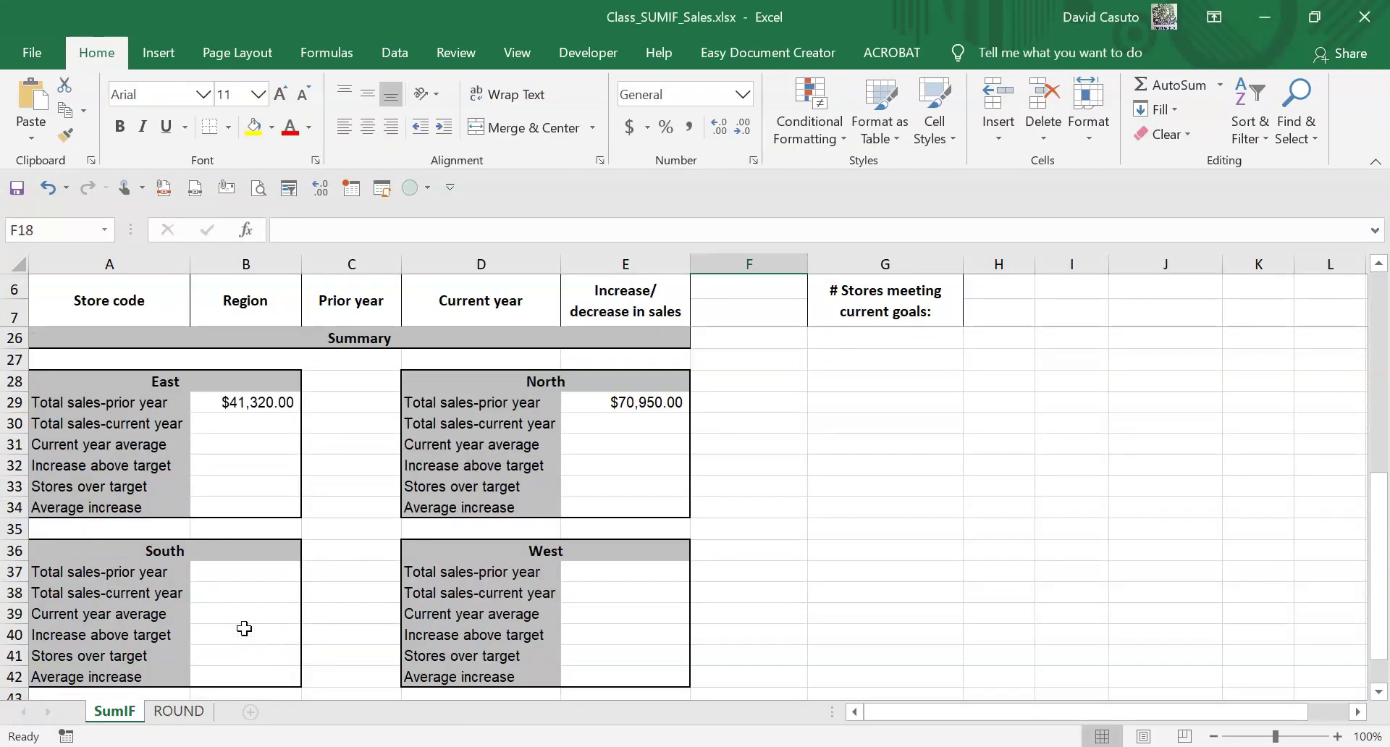
left_click(209, 578)
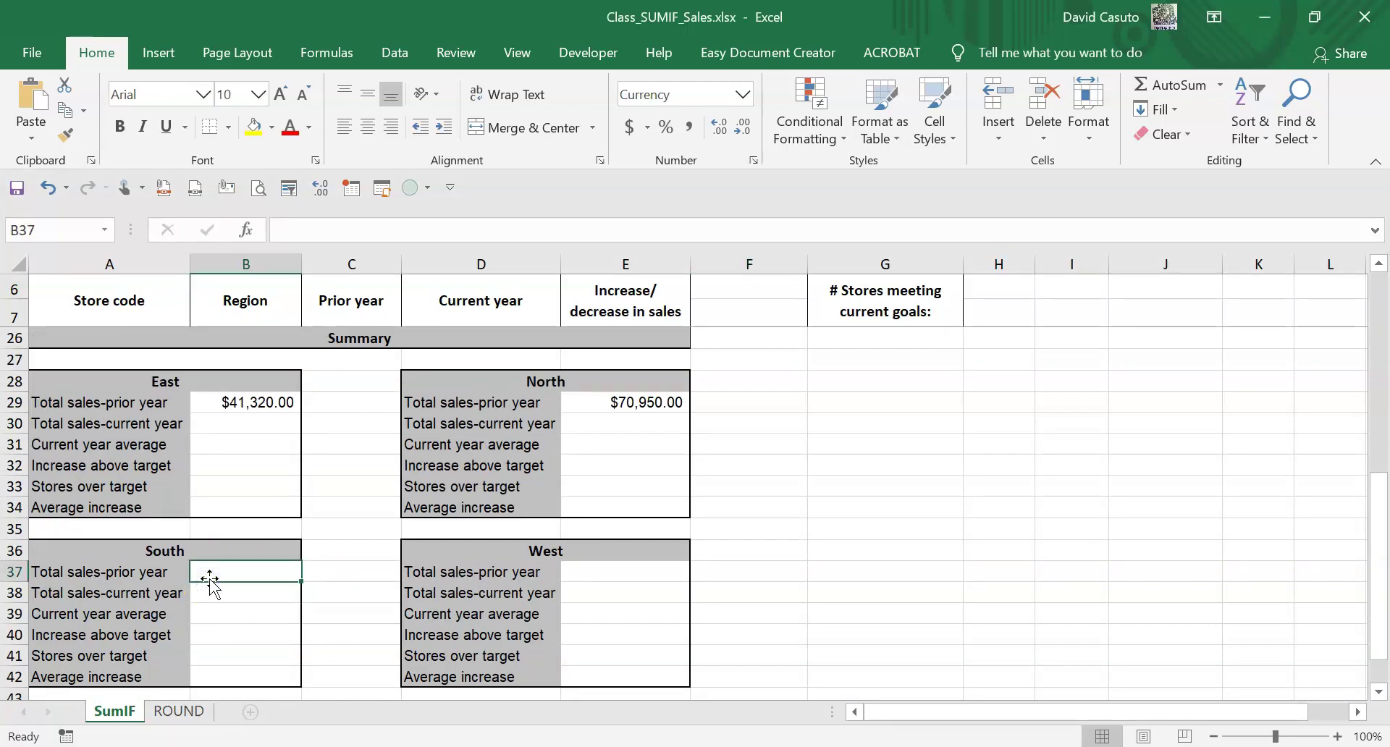
type("=")
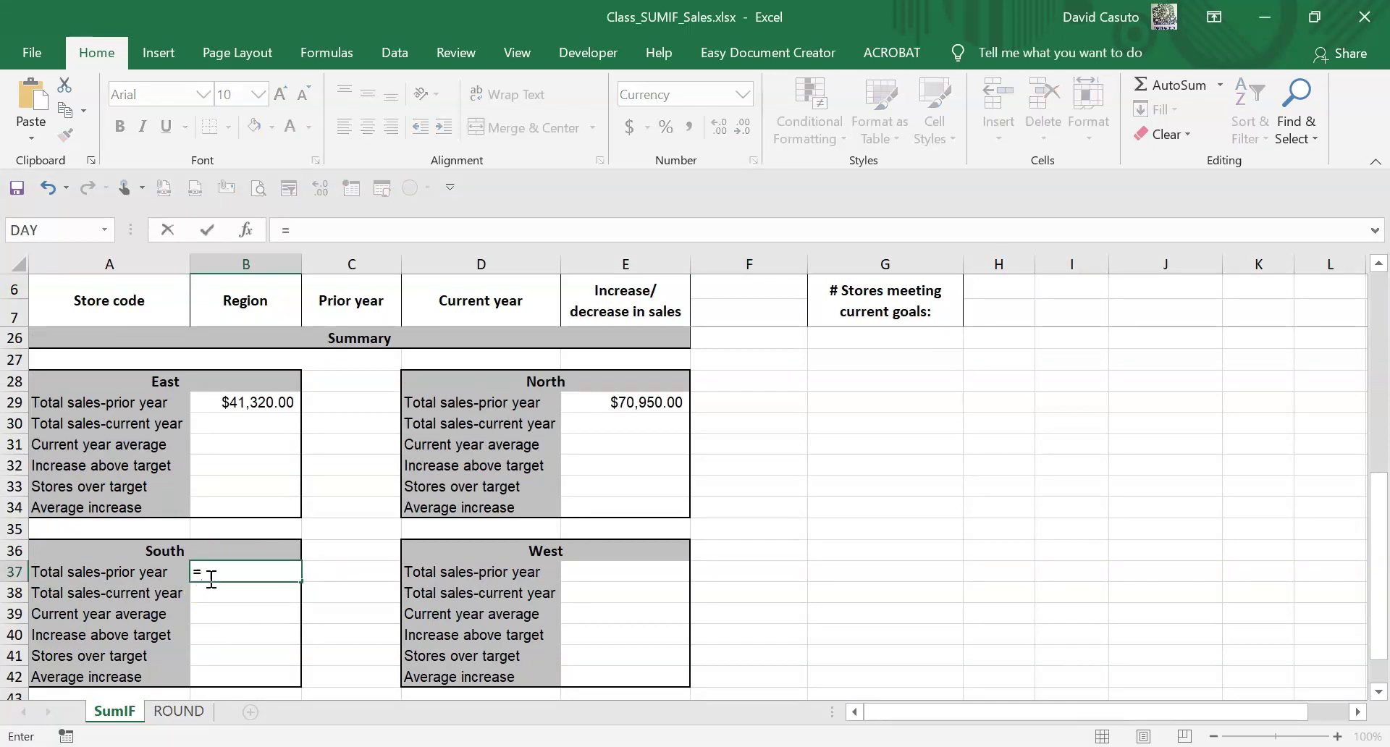
type("sum")
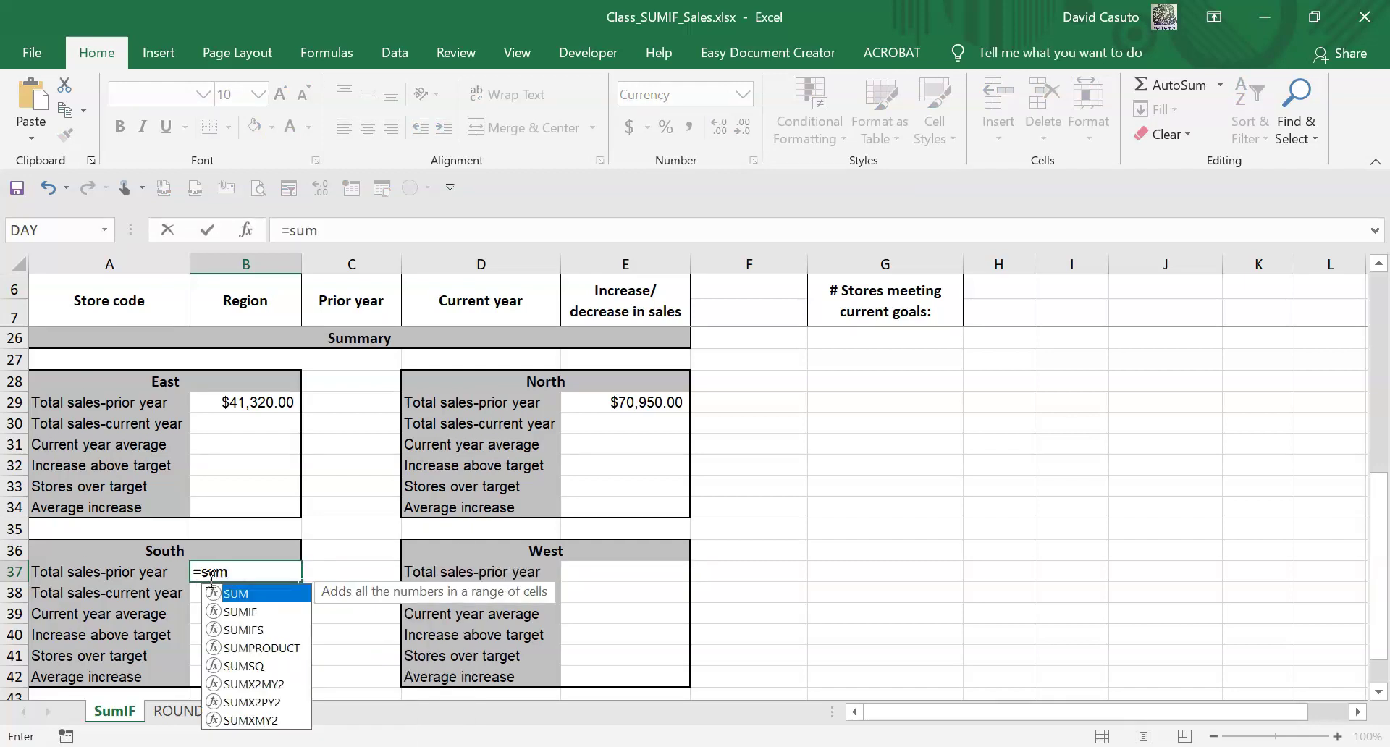
type("if")
key("Tab")
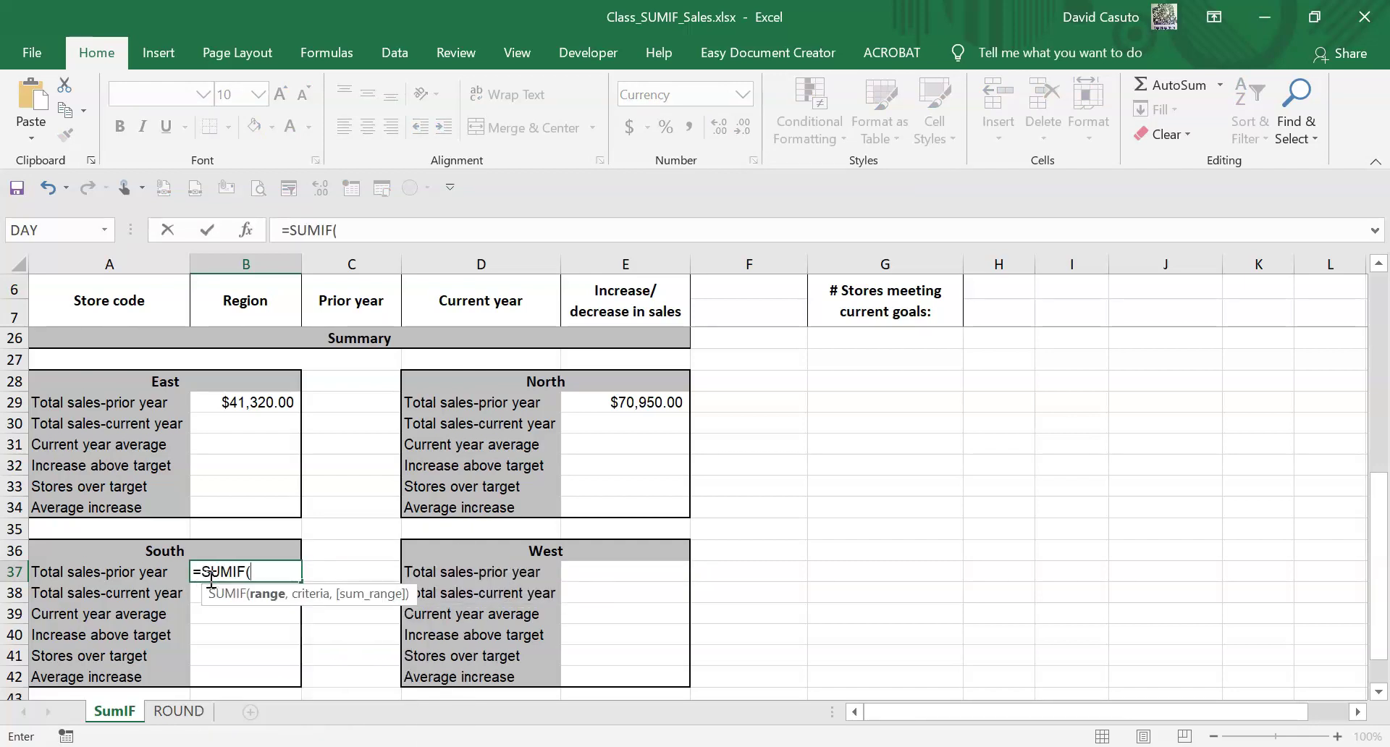
scroll(688, 416, "up", 6)
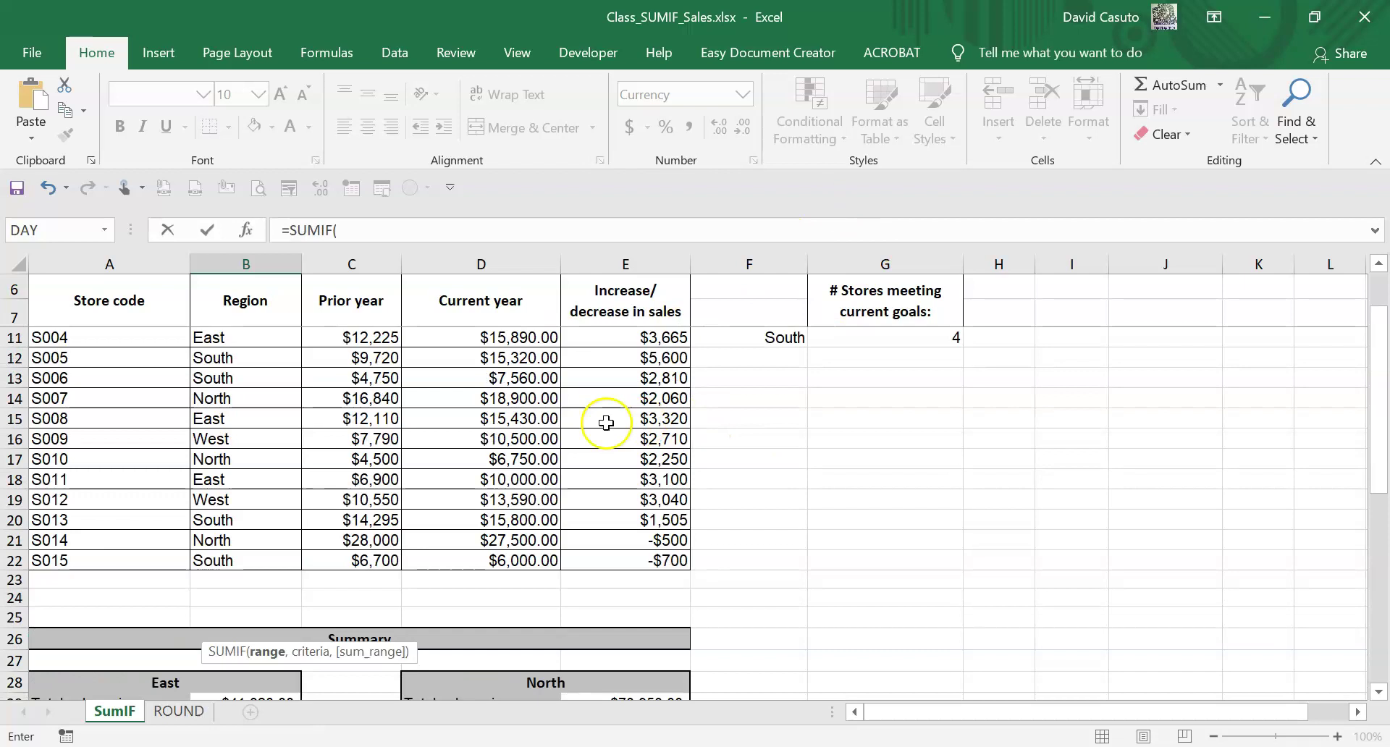
left_click_drag(87, 333, 623, 621)
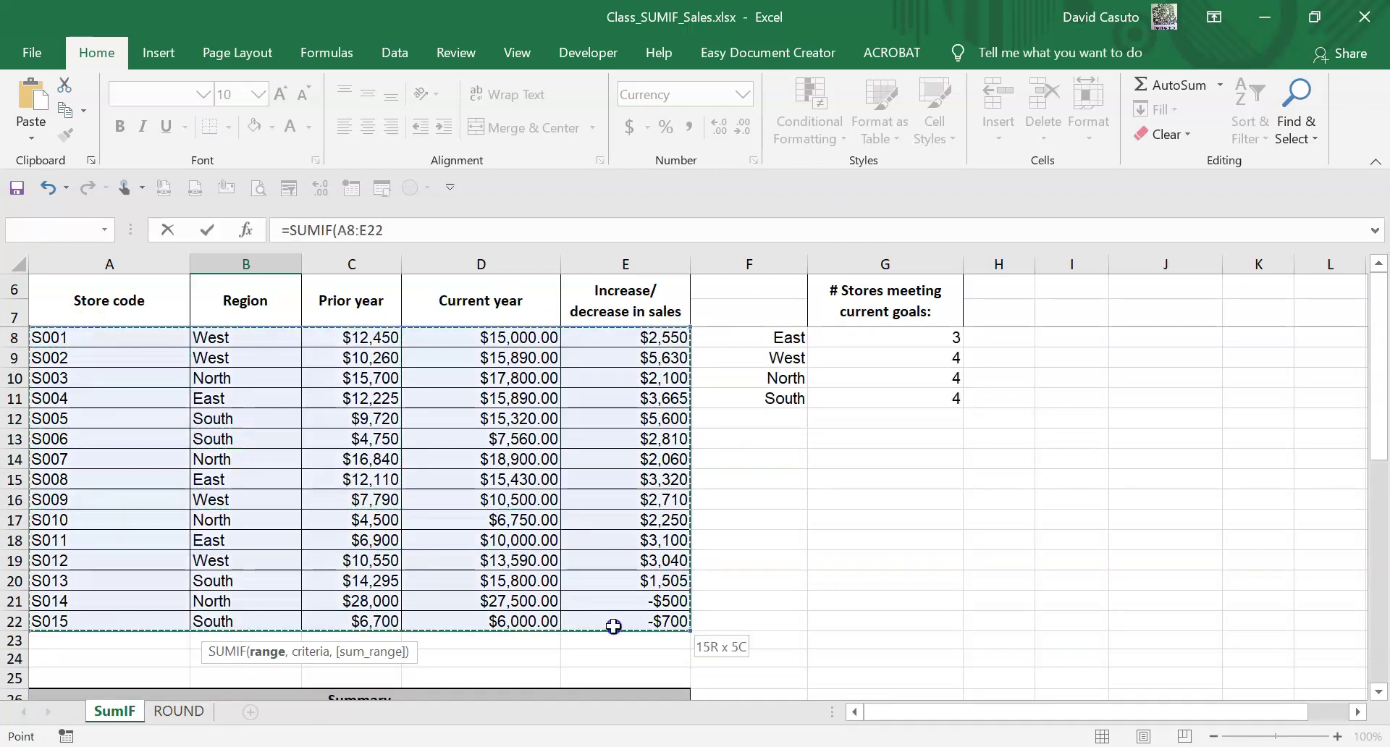
- Finish it with criterion "south" and sum range Sales_prior, giving $44,680.00
scroll(744, 607, "down", 4)
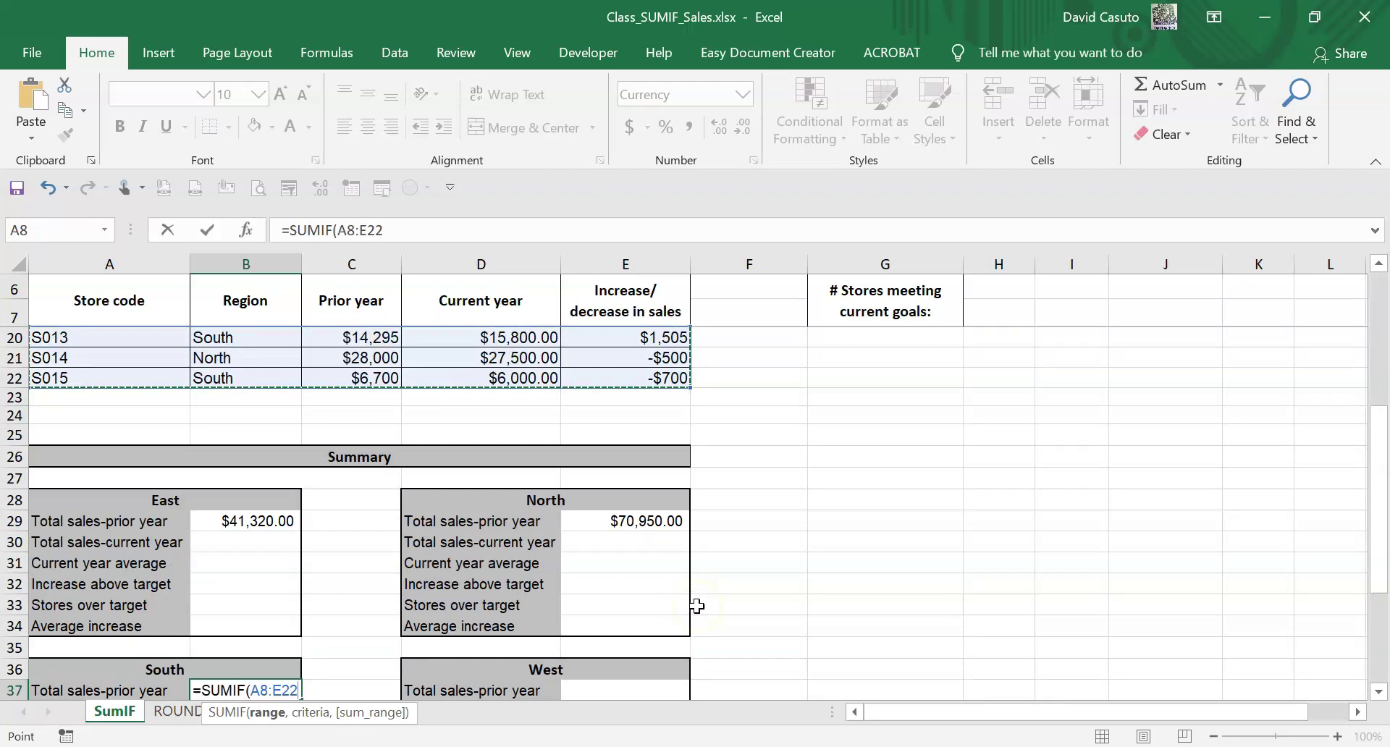
scroll(554, 494, "down", 1)
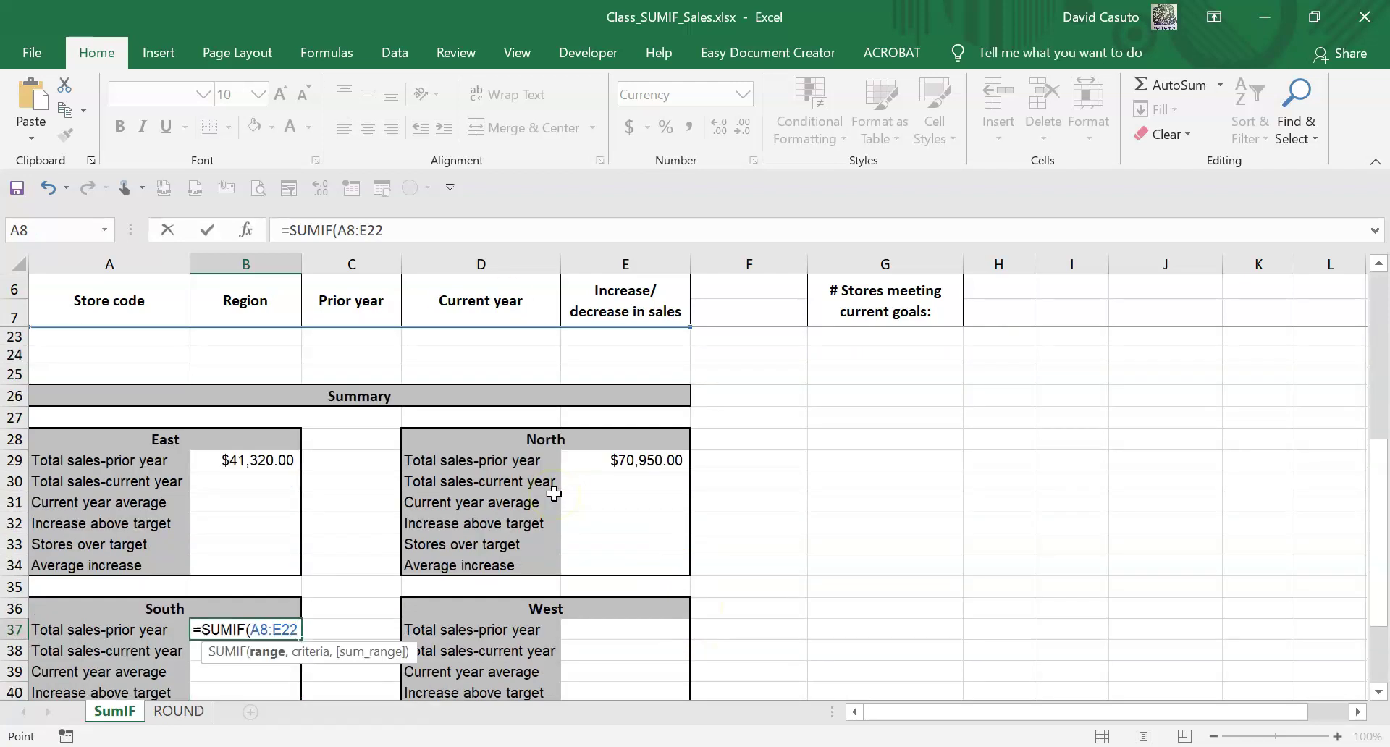
type(",")
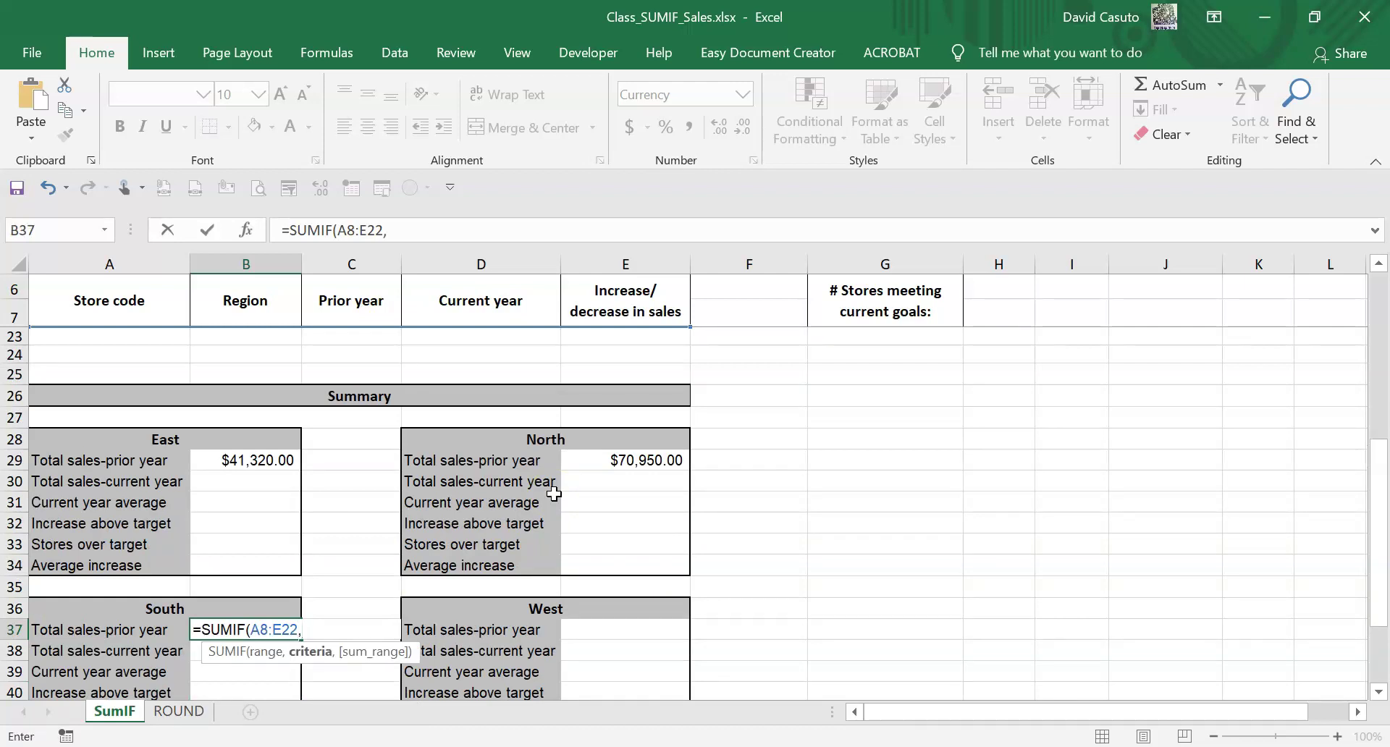
type("\"south\",")
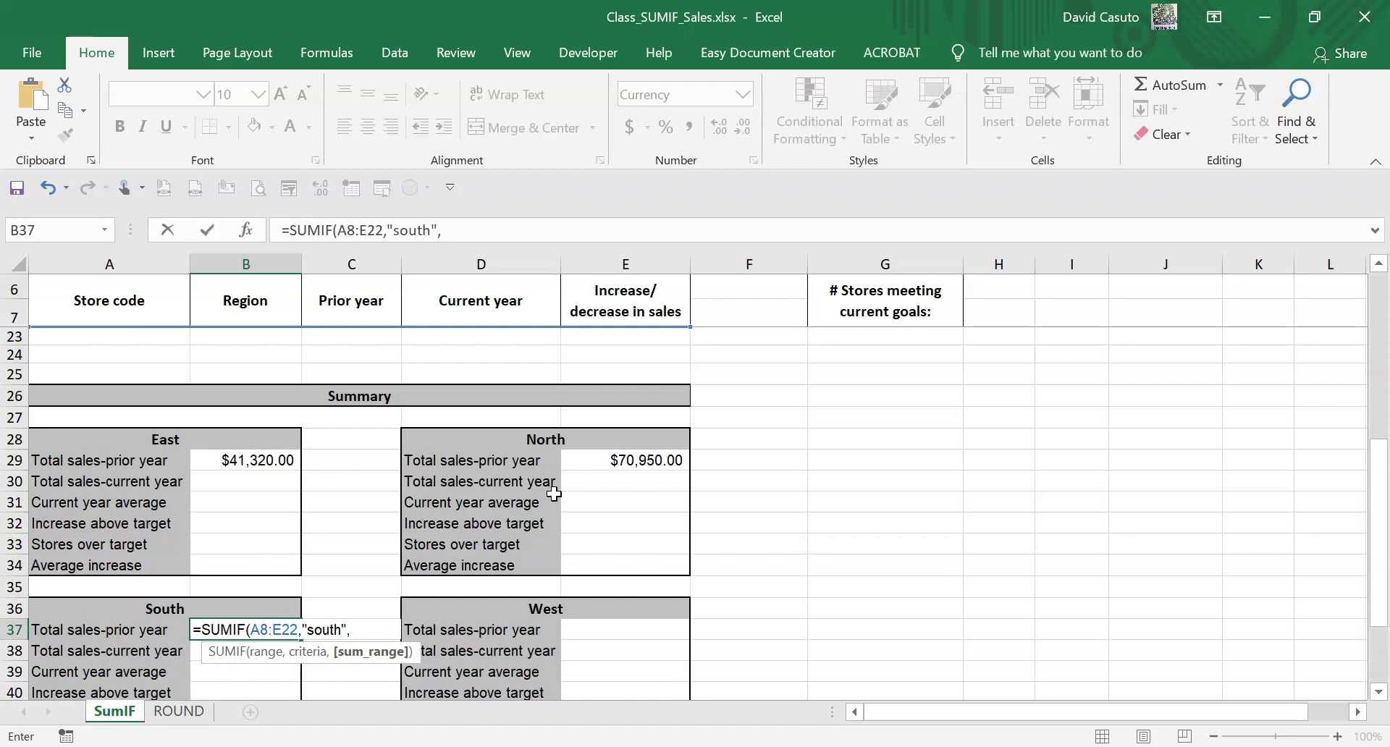
type("sale")
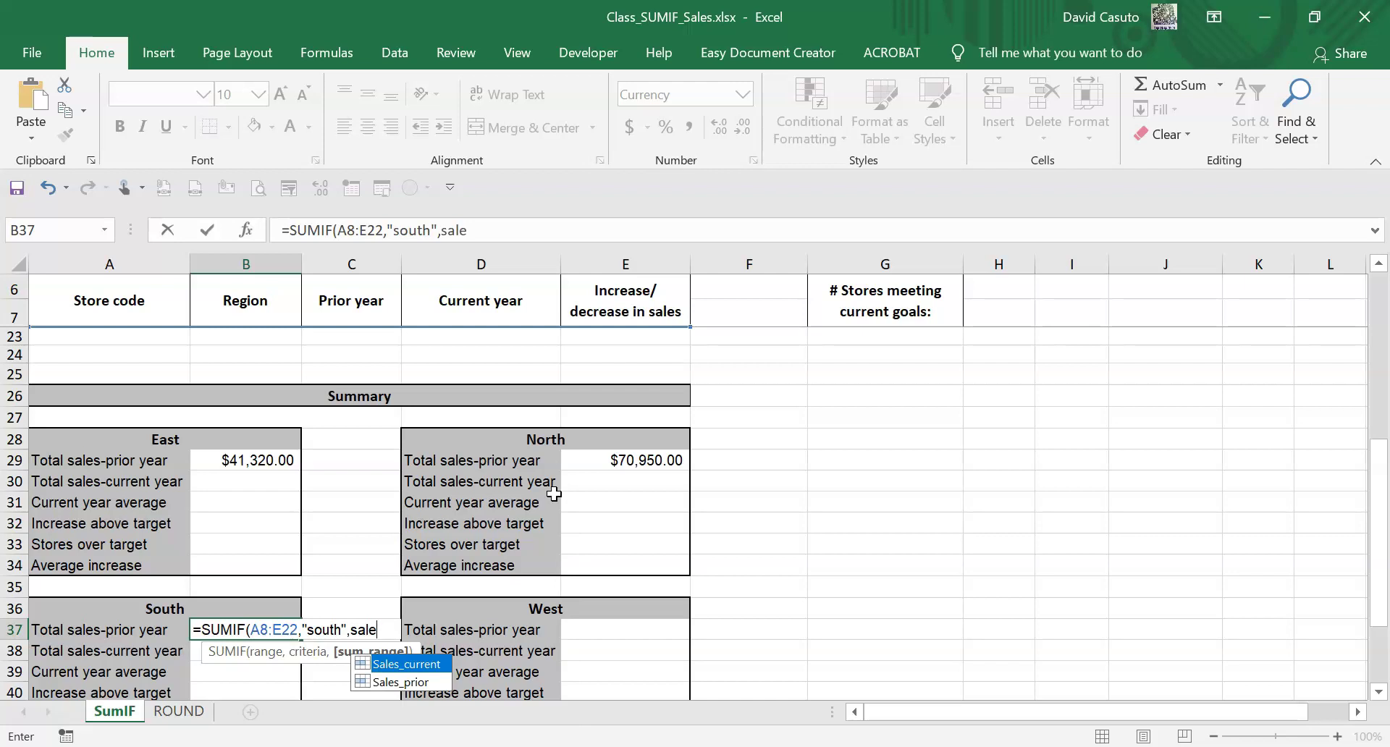
key("Down")
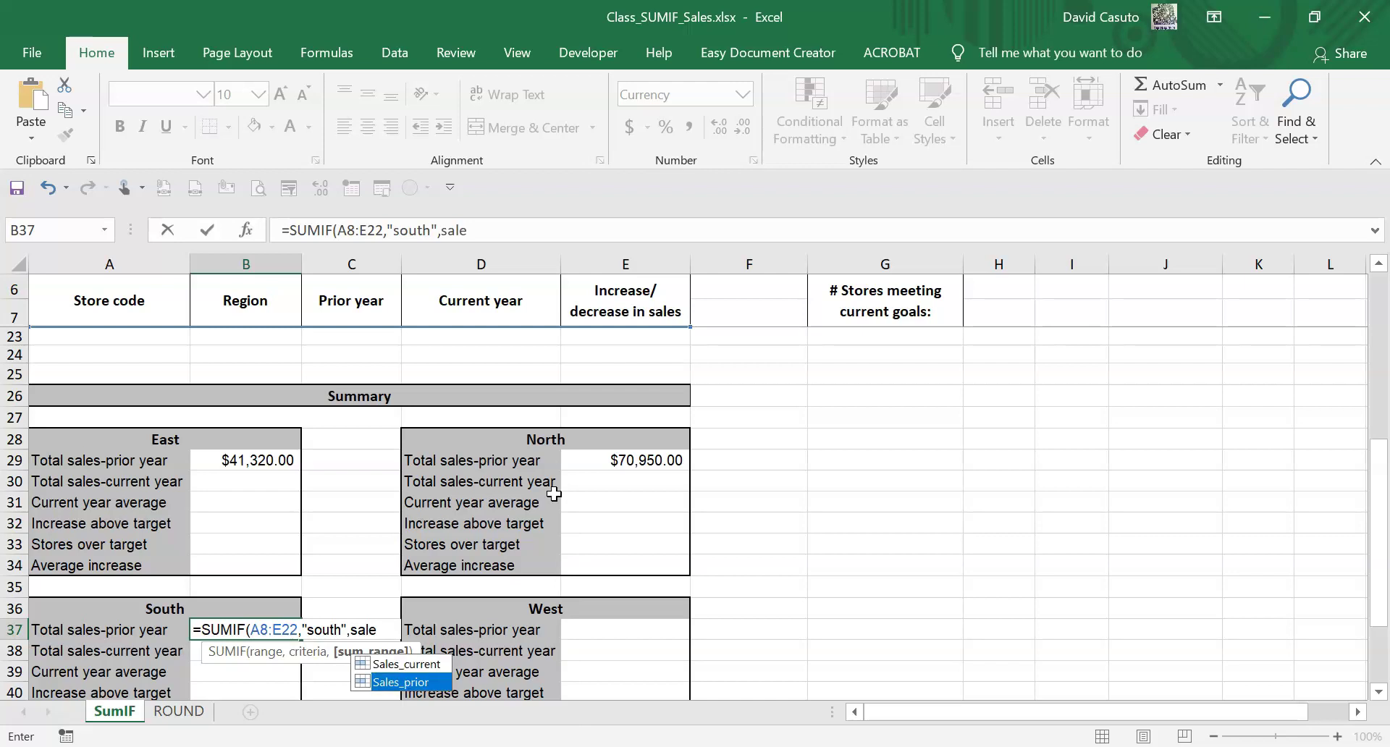
key("Tab")
type(")")
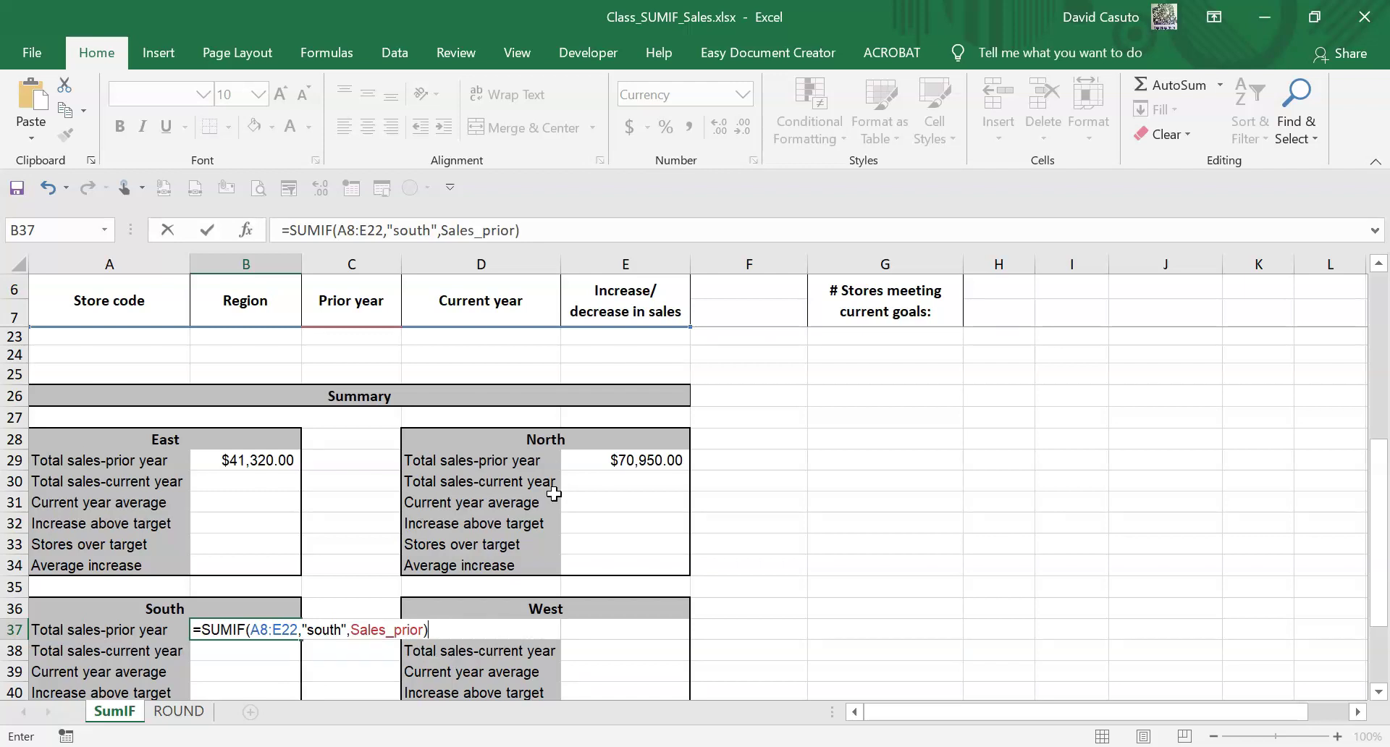
key("Return")
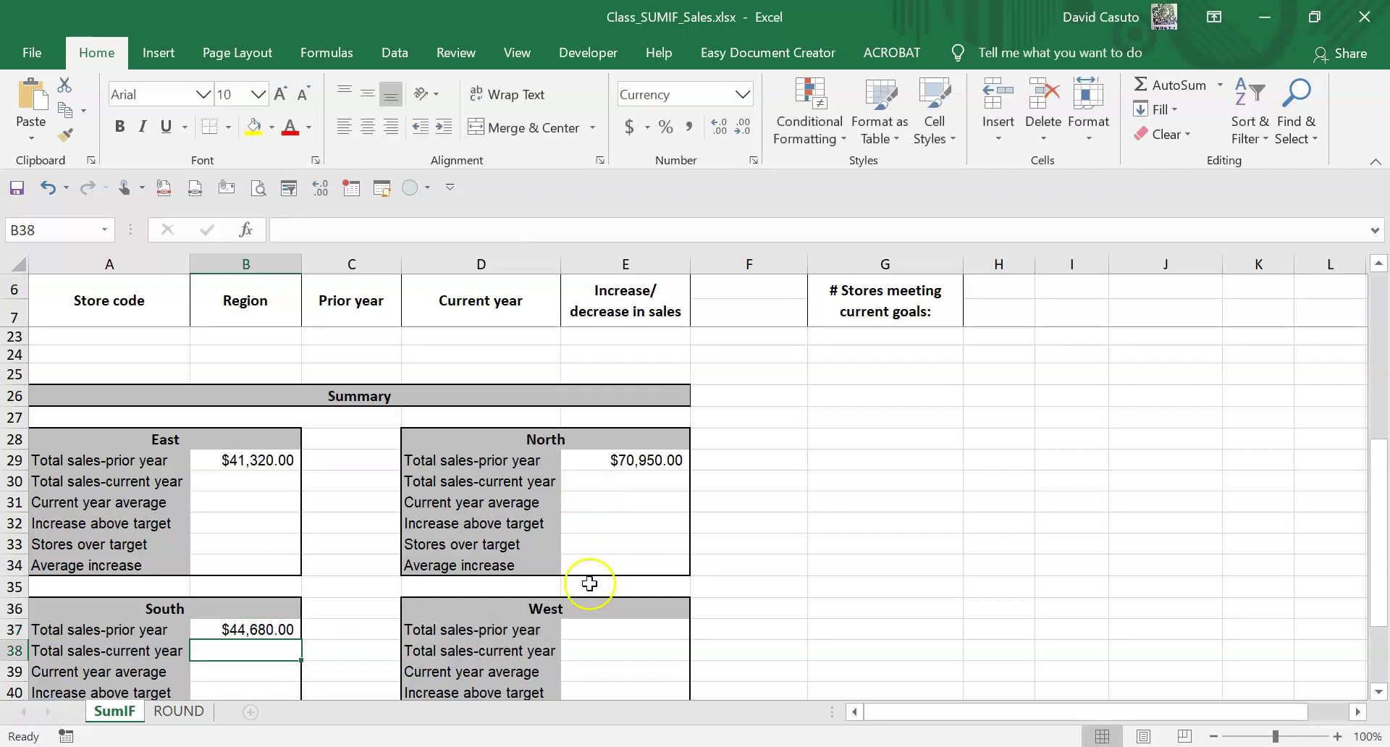
- Start a SUMIF for West in E37, then cancel the entry
left_click(586, 624)
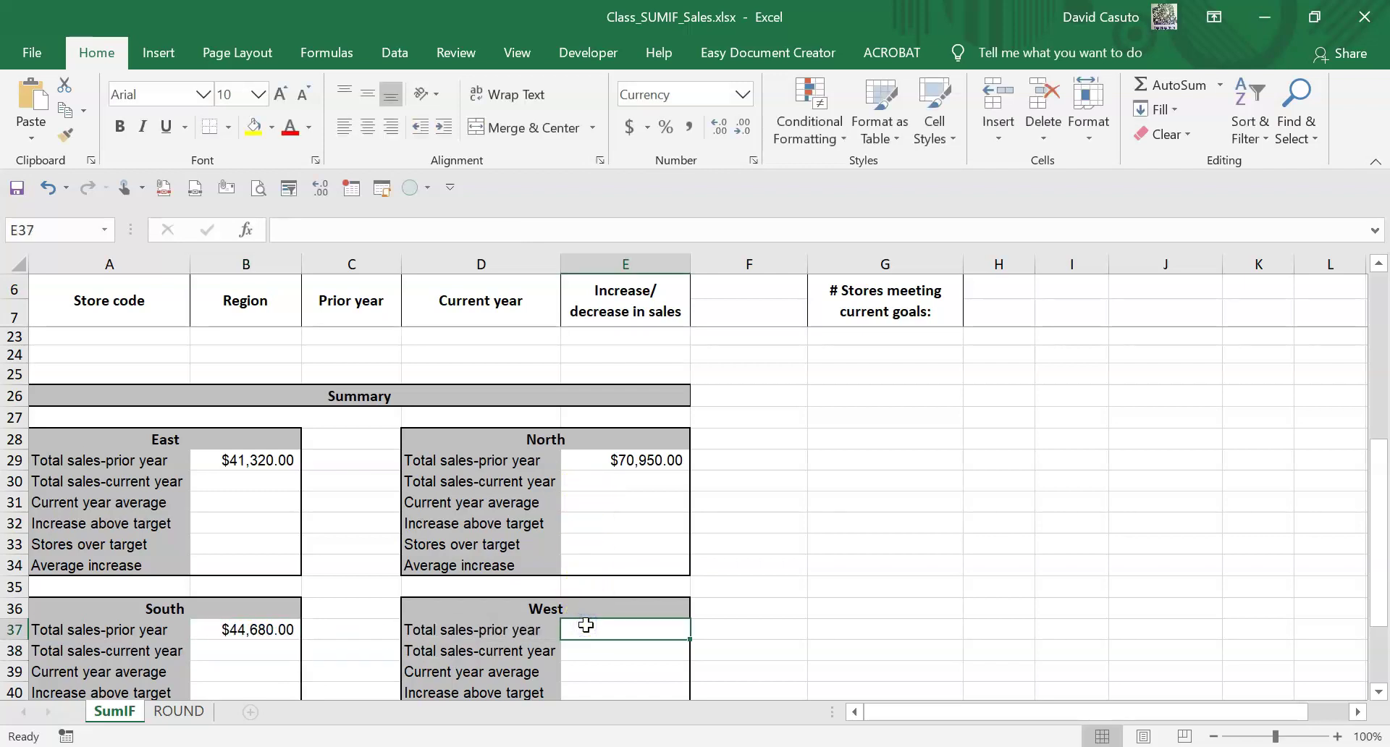
type("=sume")
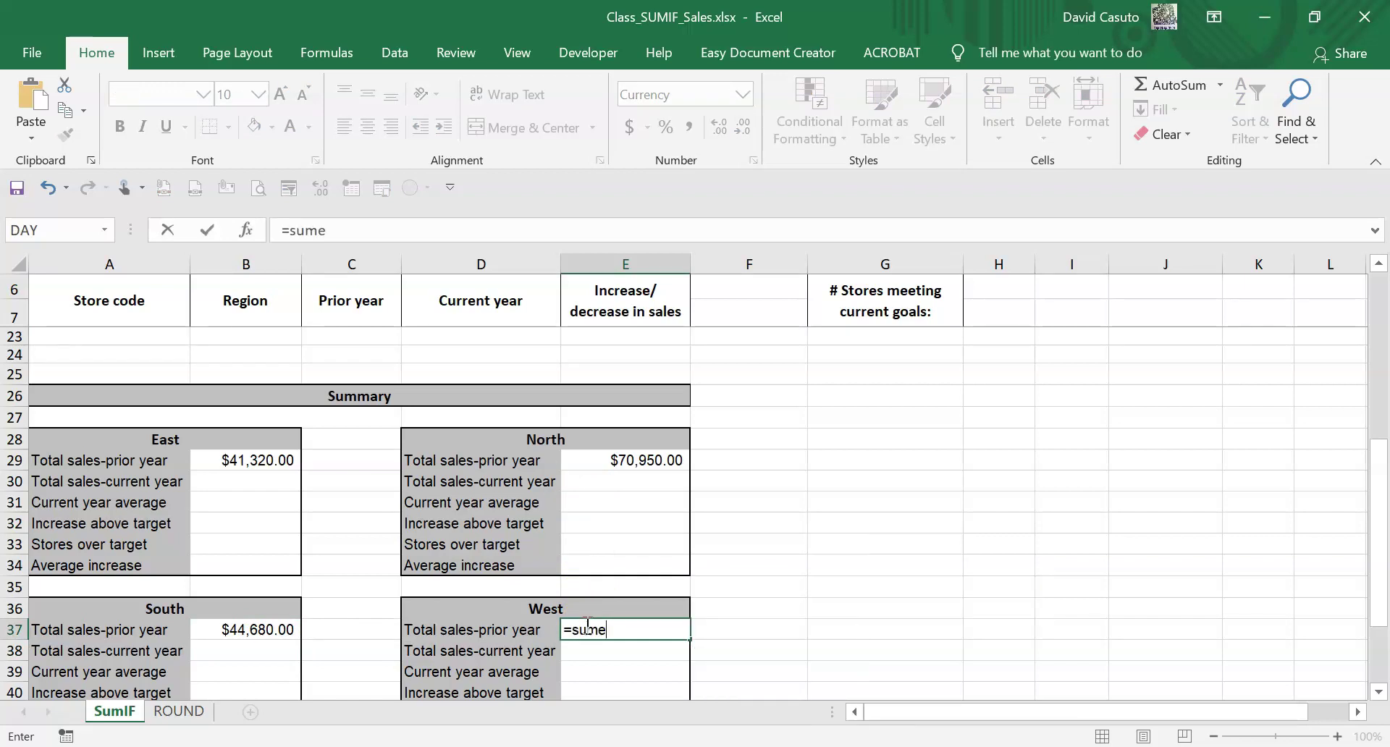
key("BackSpace")
type("if")
key("Tab")
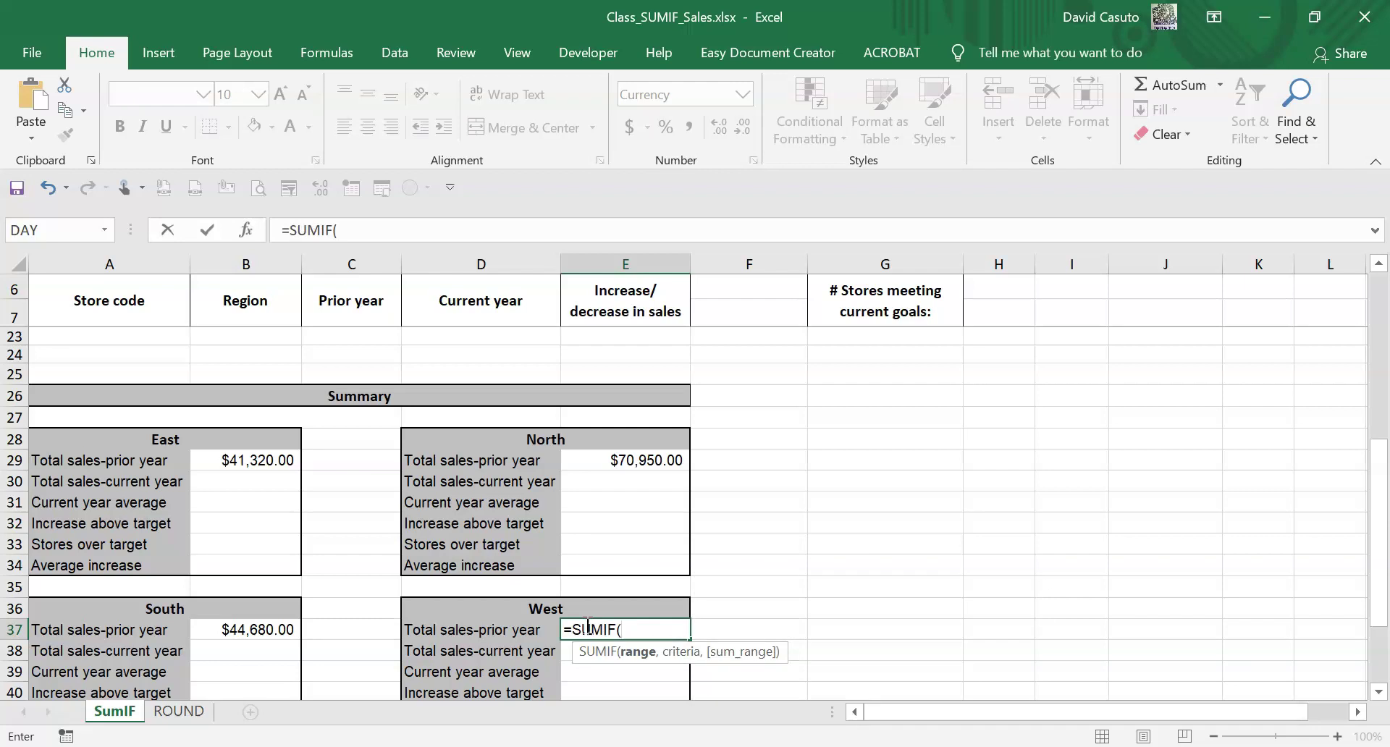
key("BackSpace")
key("Escape")
key("Escape")
- Select the store table A8:E22 through the all_sales name, then scroll to the Summary totals
scroll(904, 497, "up", 5)
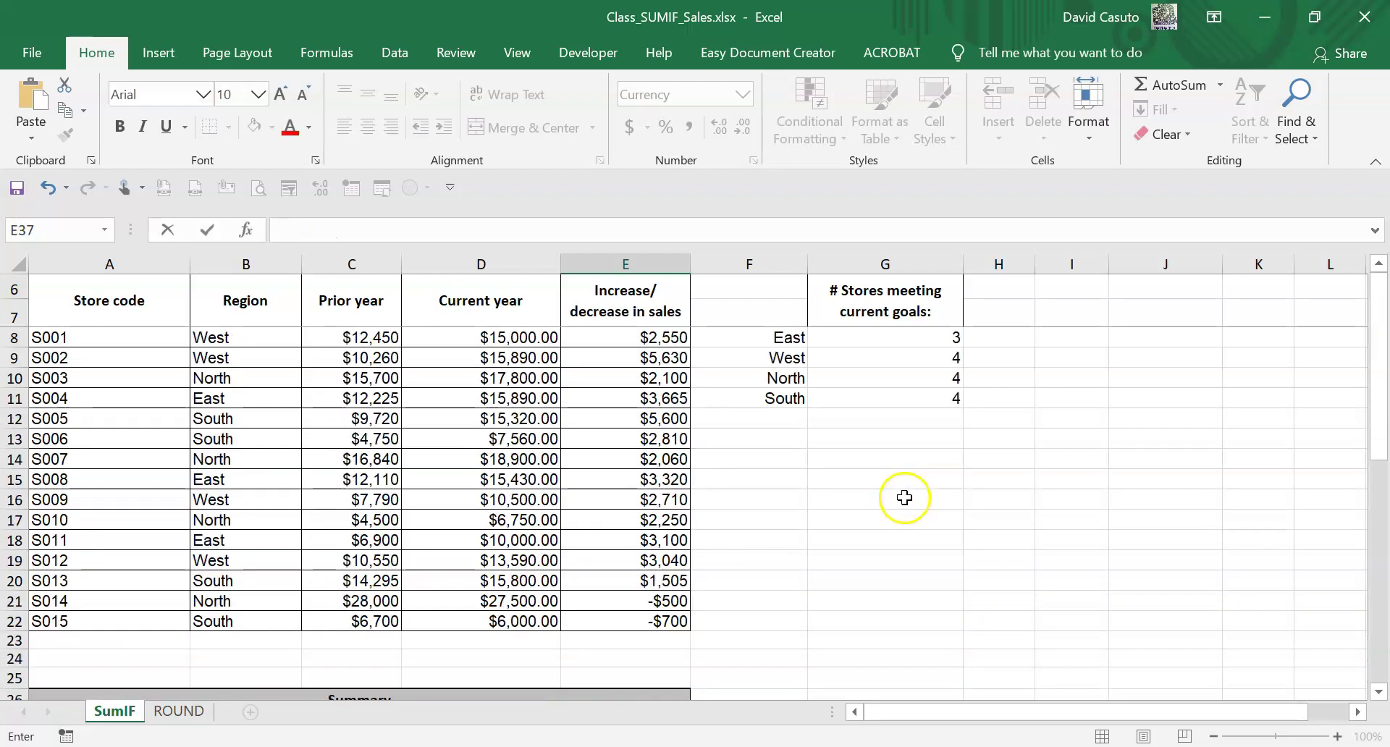
left_click(785, 520)
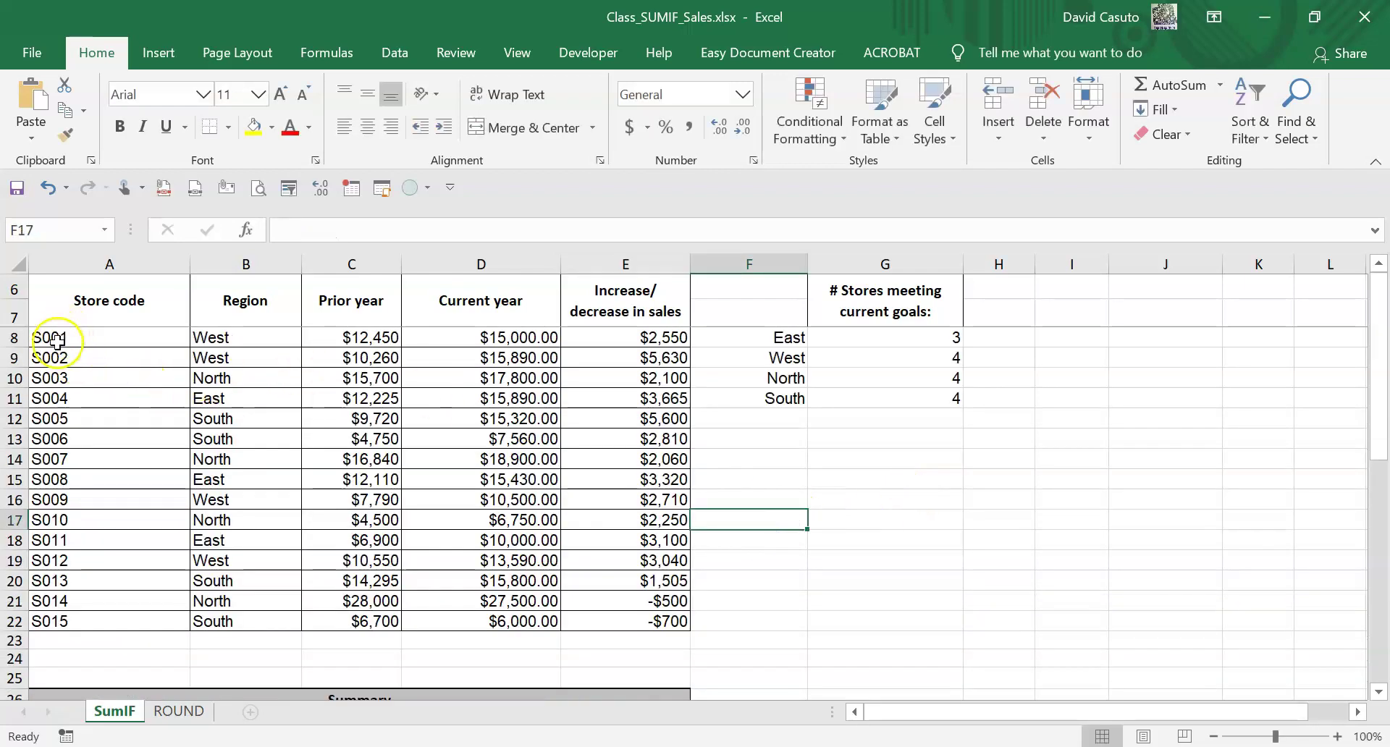
left_click_drag(57, 341, 622, 614)
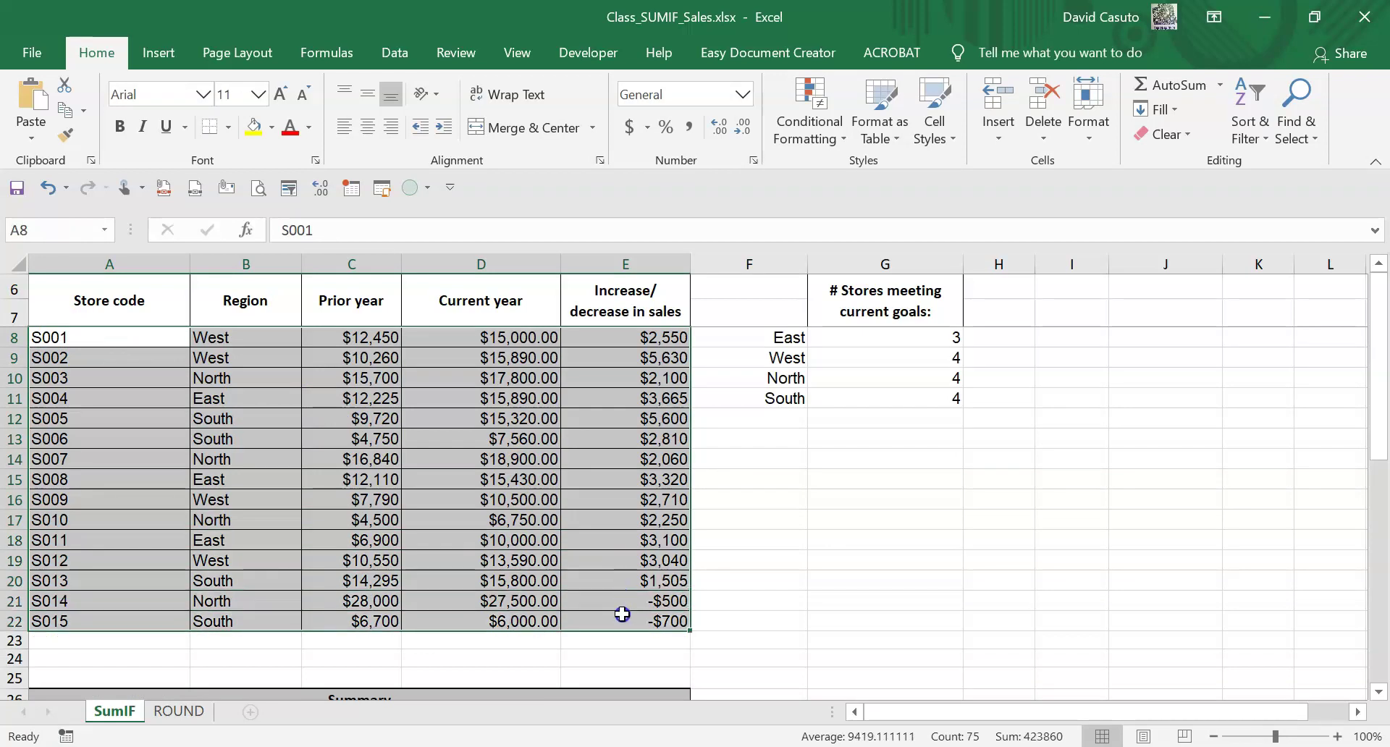
left_click(42, 230)
type("all_sales")
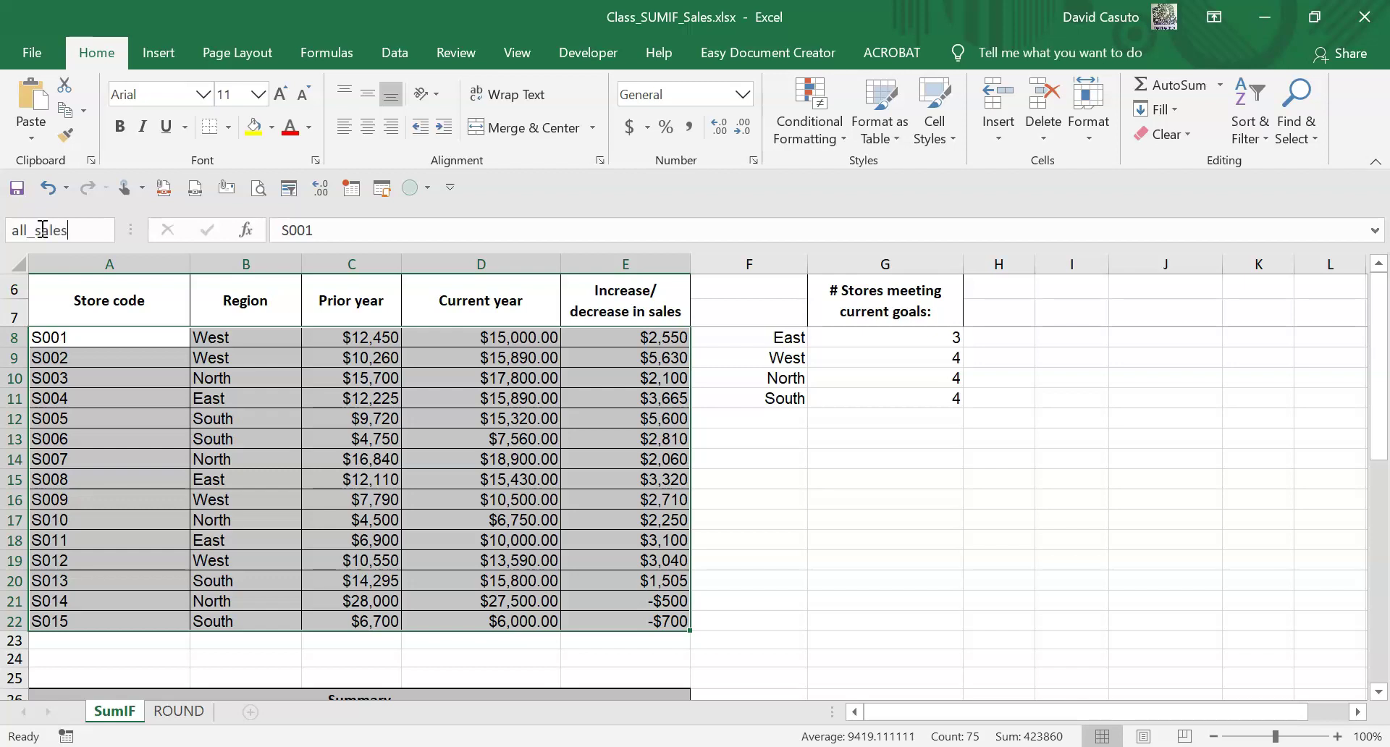
key("Return")
scroll(364, 522, "down", 3)
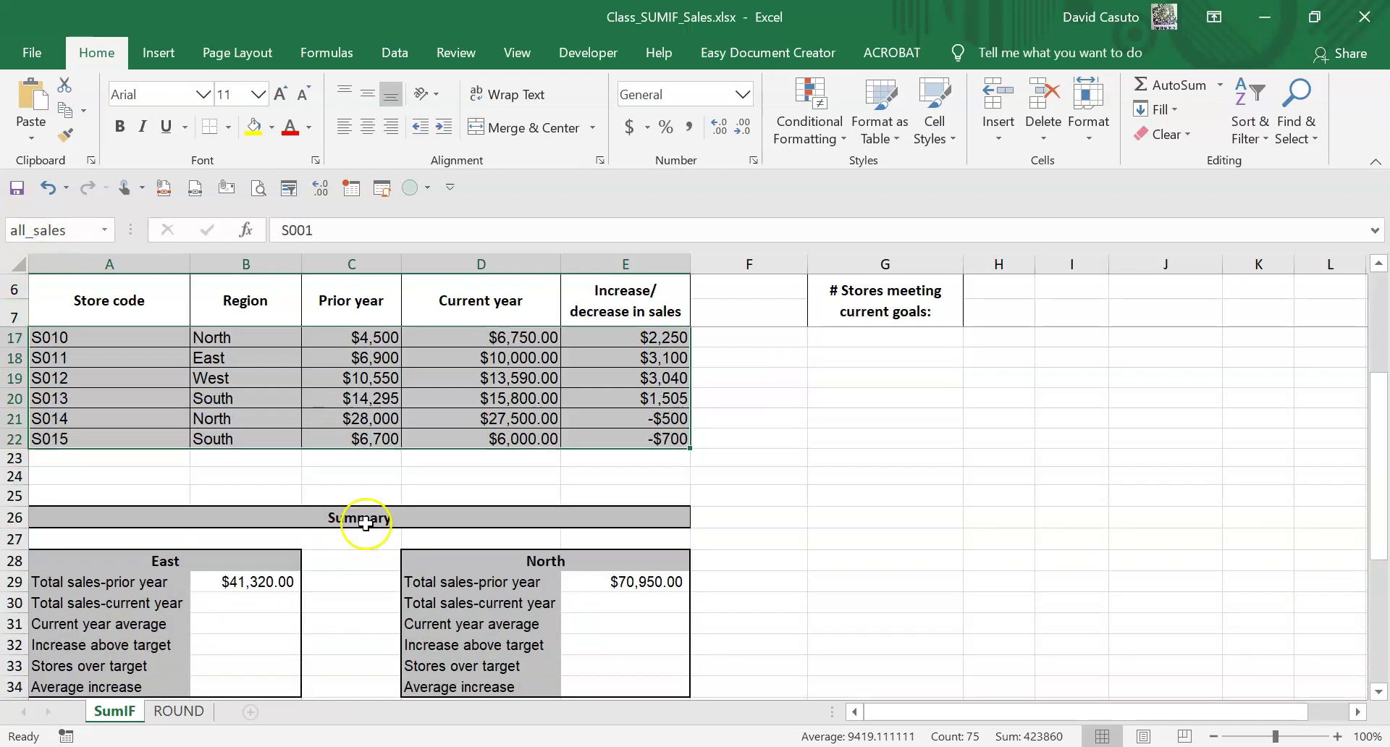
scroll(630, 639, "down", 2)
- Enter =SUMIF(all_sales,"west",Sales_prior) in E37, producing West's $54,980.00 total
left_click(601, 627)
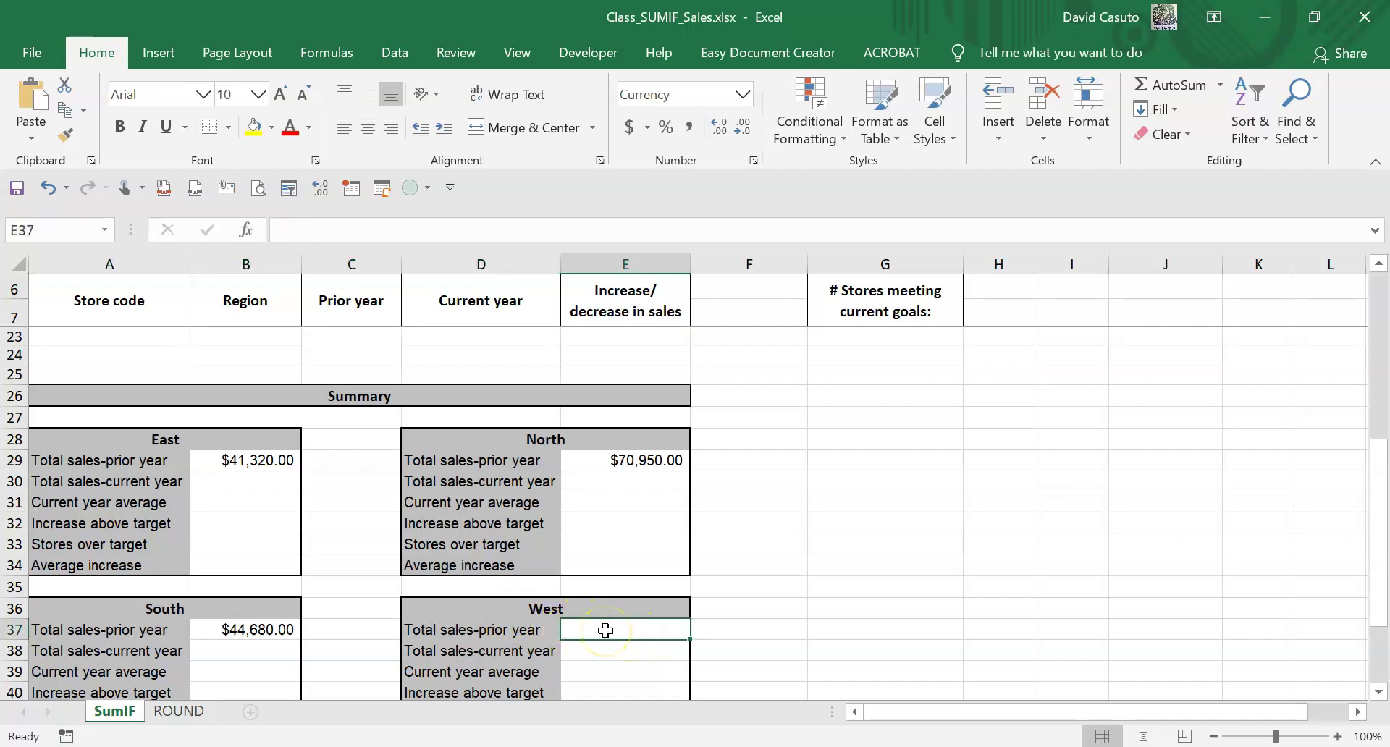
type("=sume")
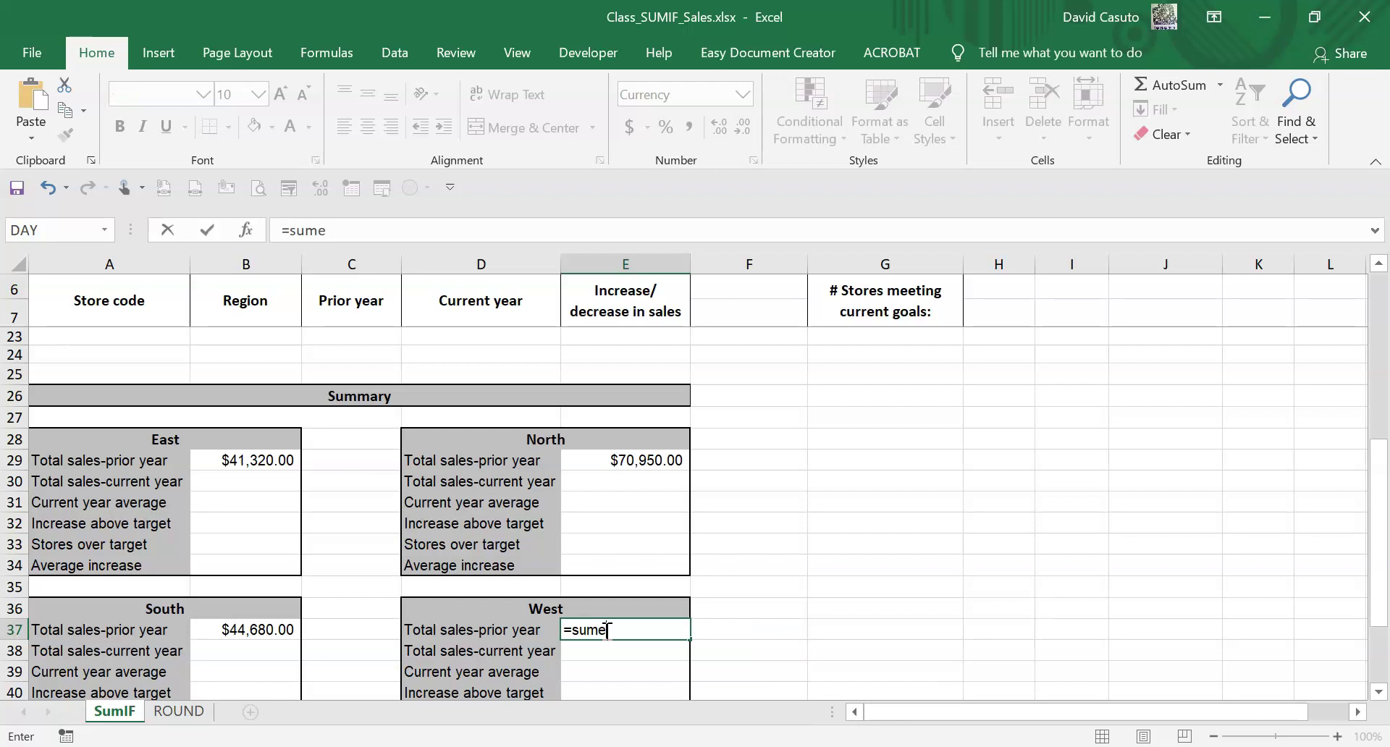
key("BackSpace")
type("if")
key("Tab")
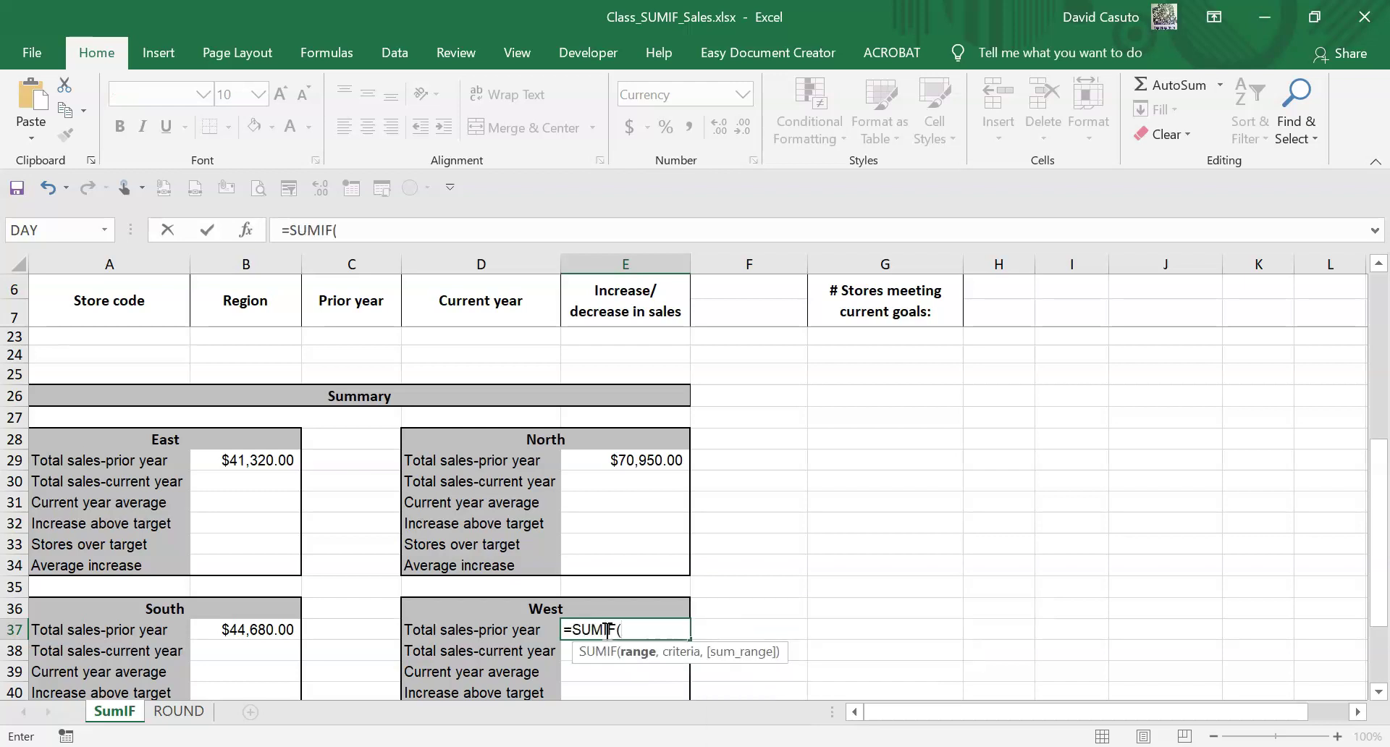
type("all")
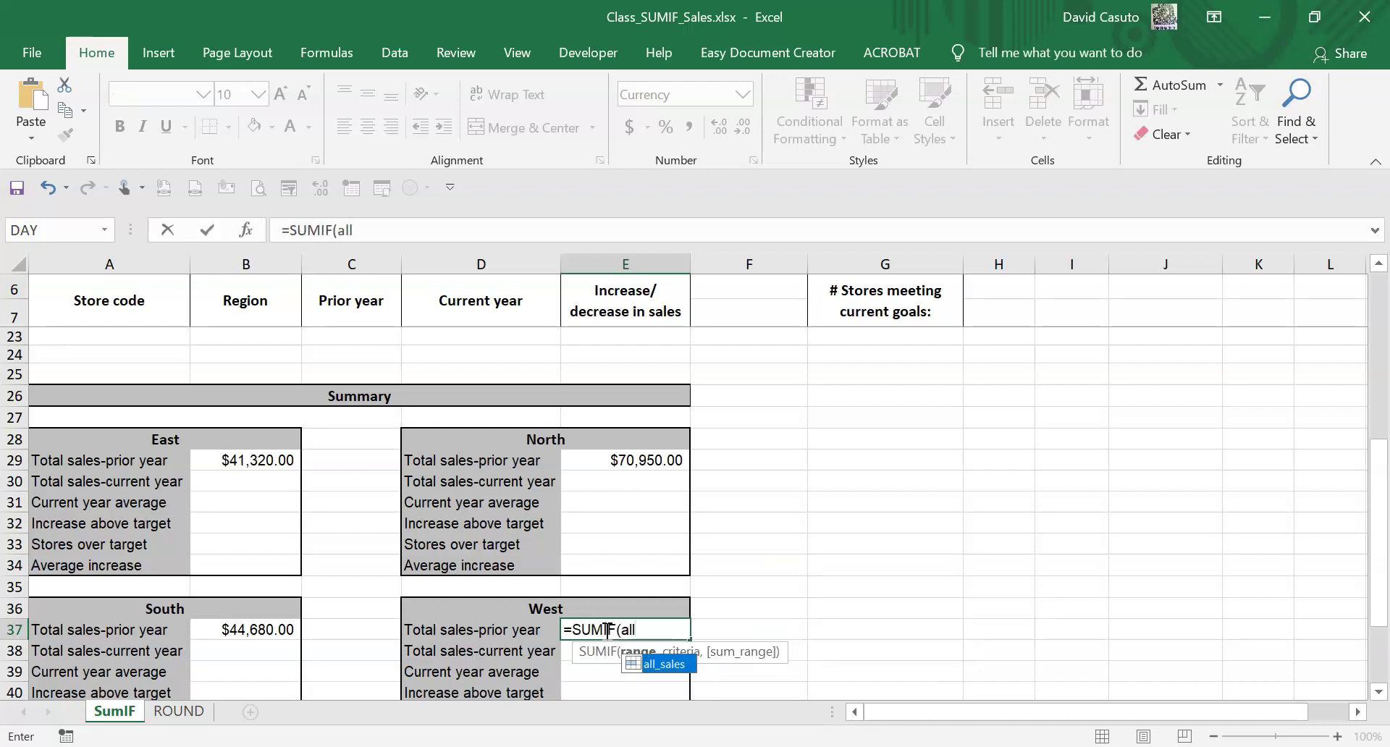
key("Tab")
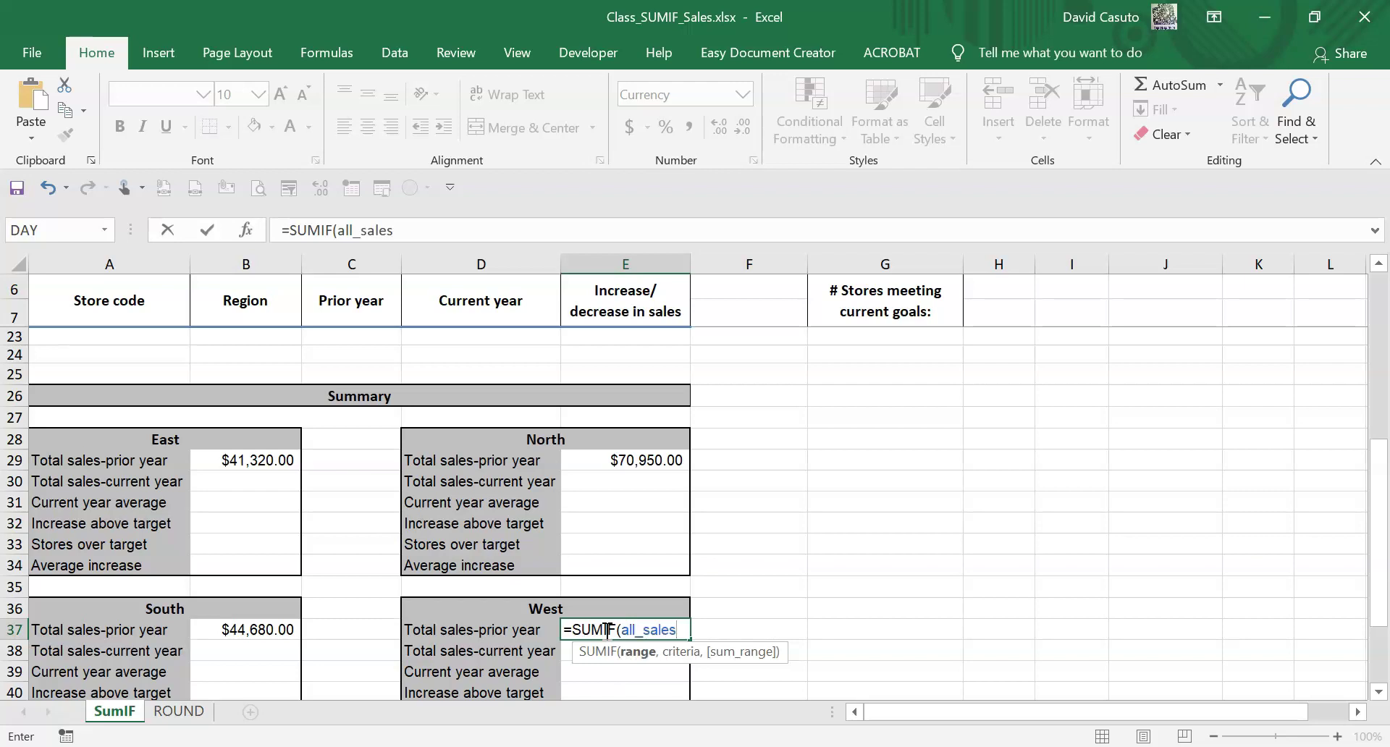
type(",")
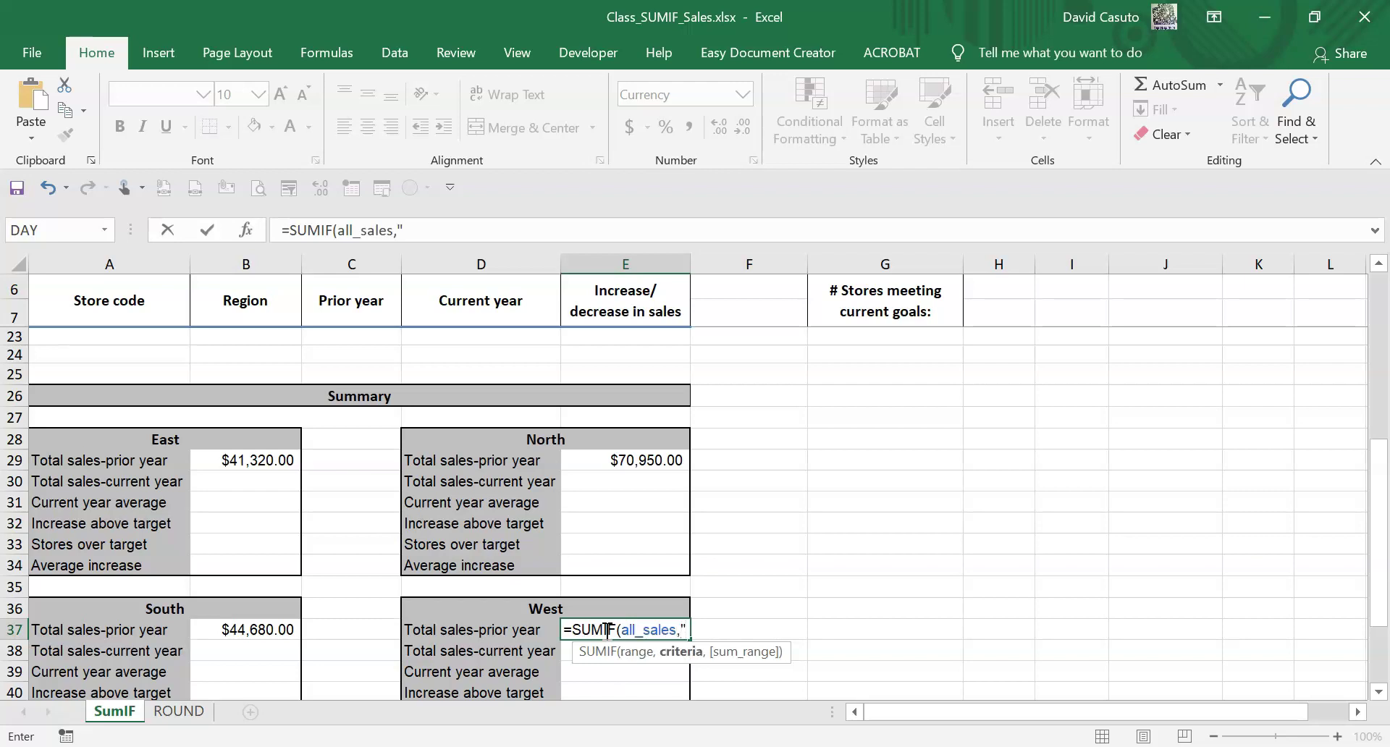
type("\"ew")
type("st\",")
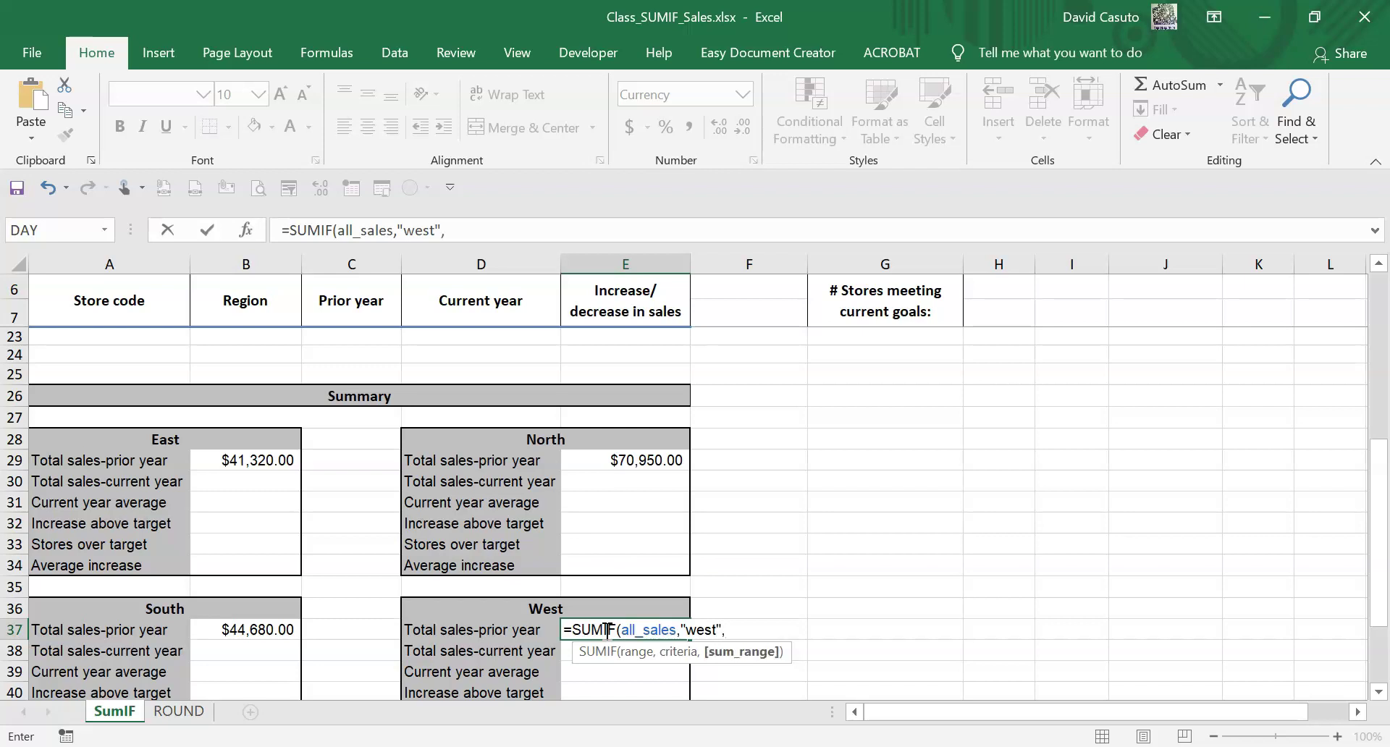
type("sales")
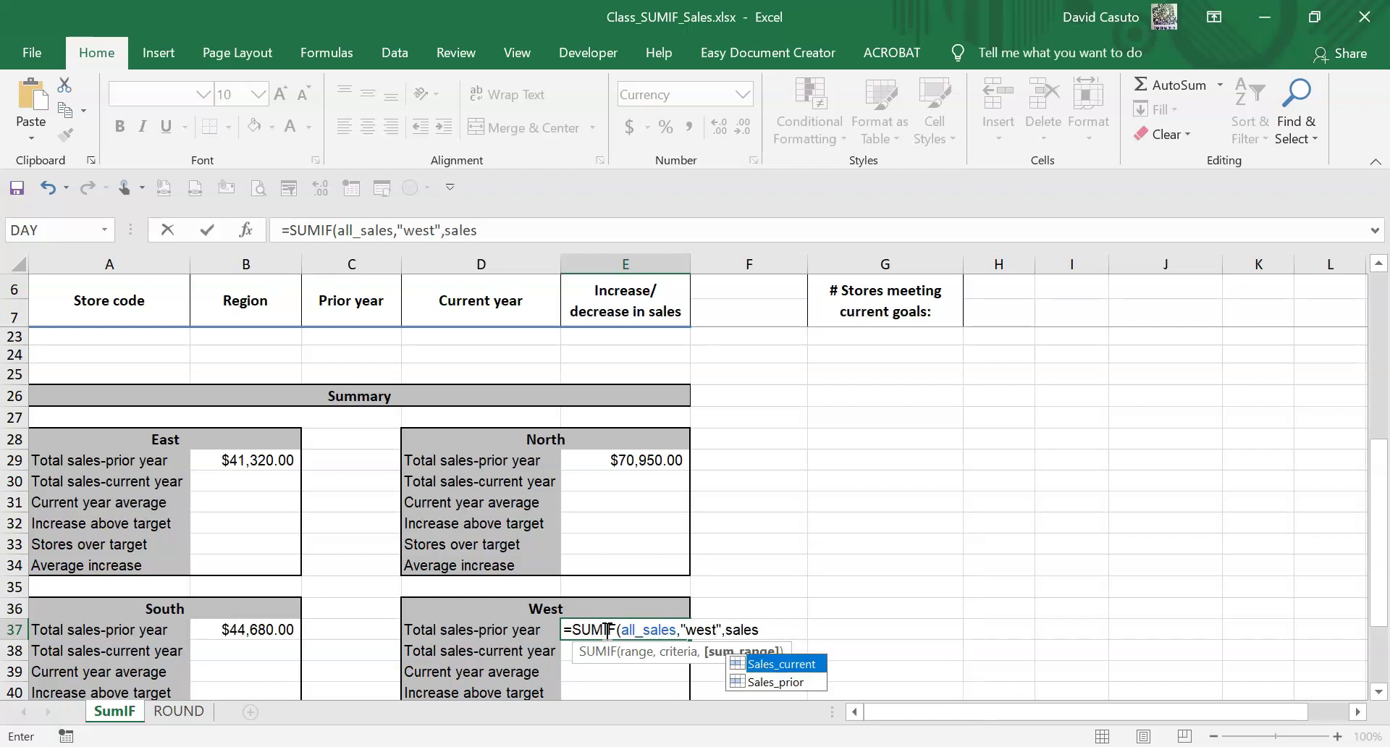
key("Down")
key("Tab")
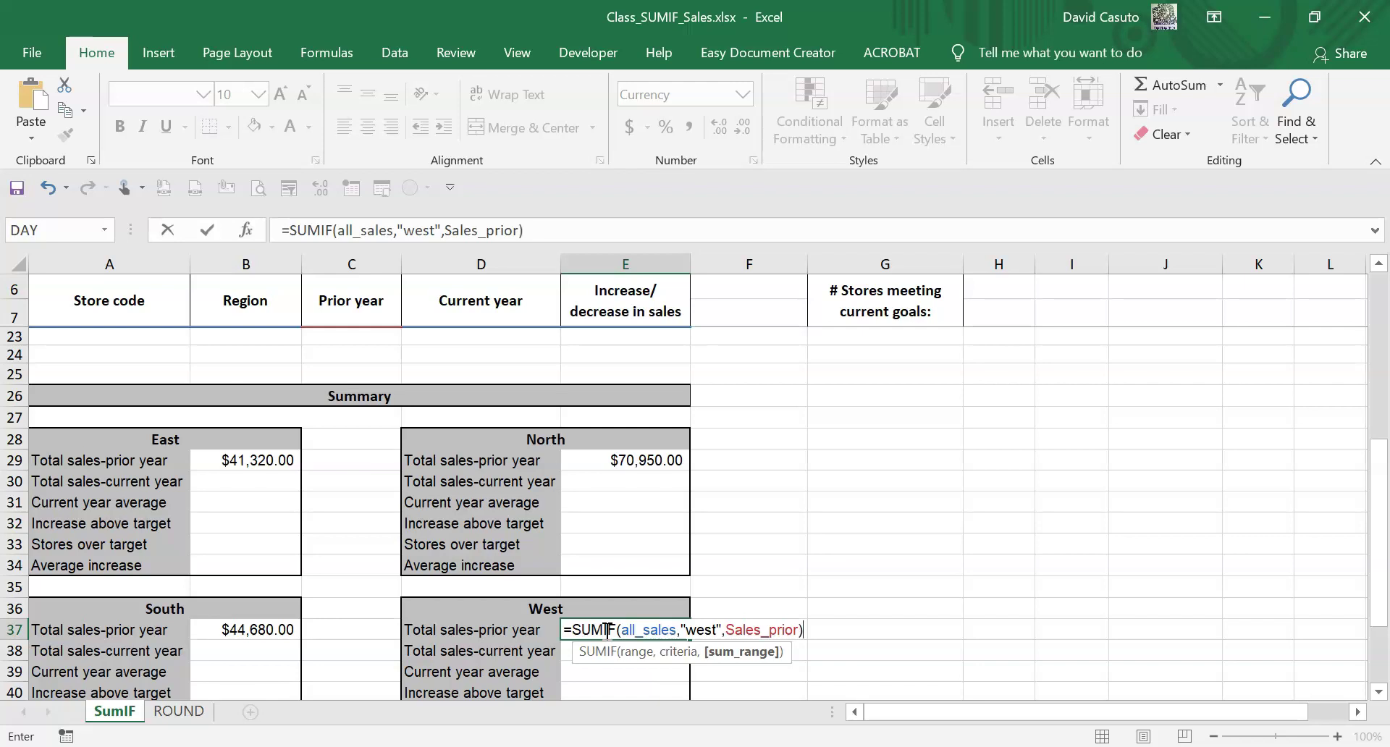
type(")")
key("Return")
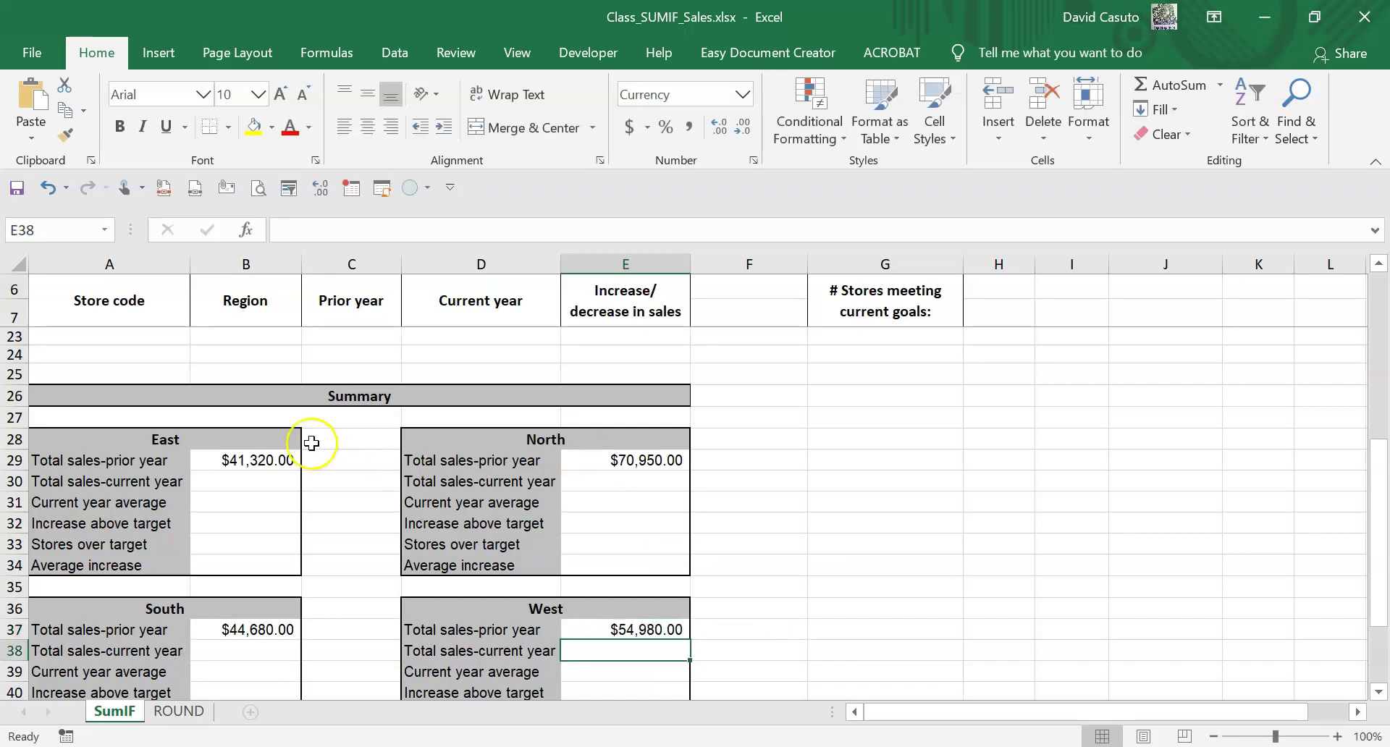
- Check the Name Box list, then review all five defined names in Name Manager and close it
left_click(105, 230)
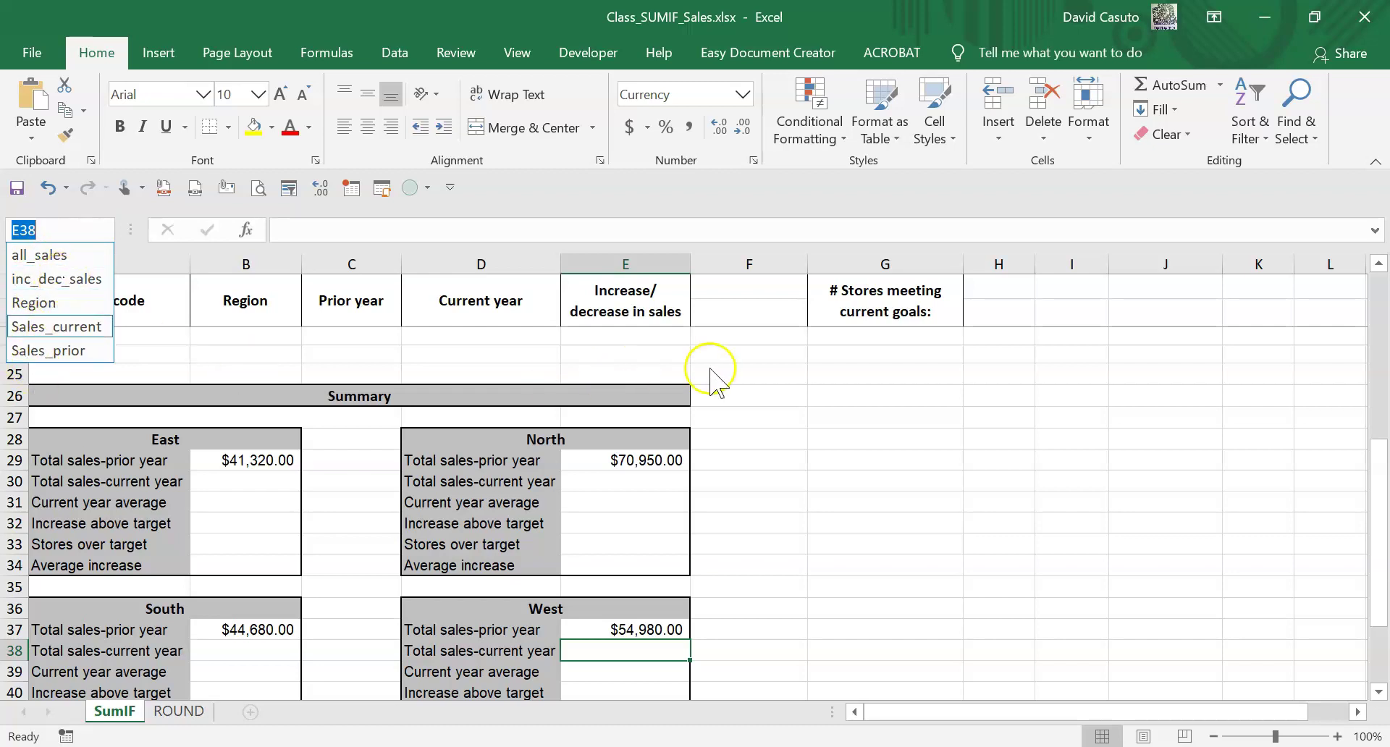
key("Escape")
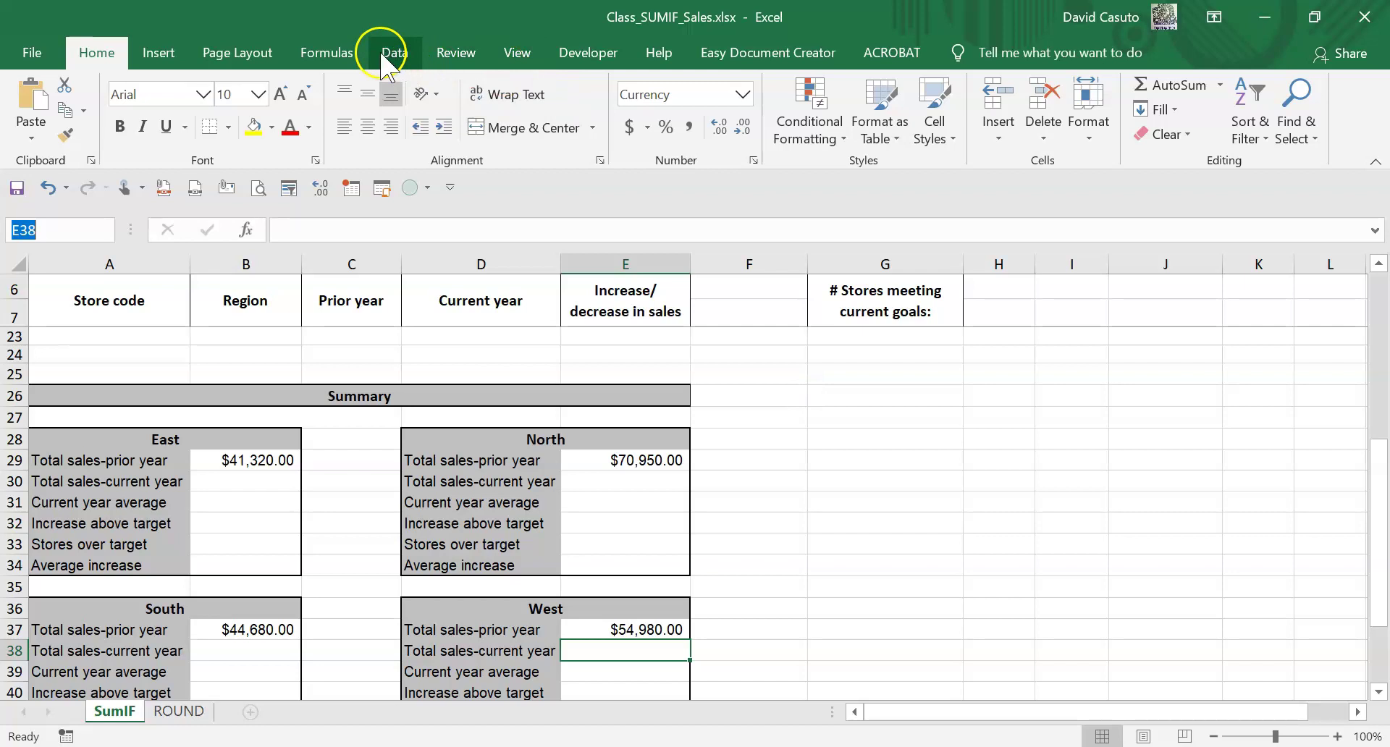
left_click(751, 387)
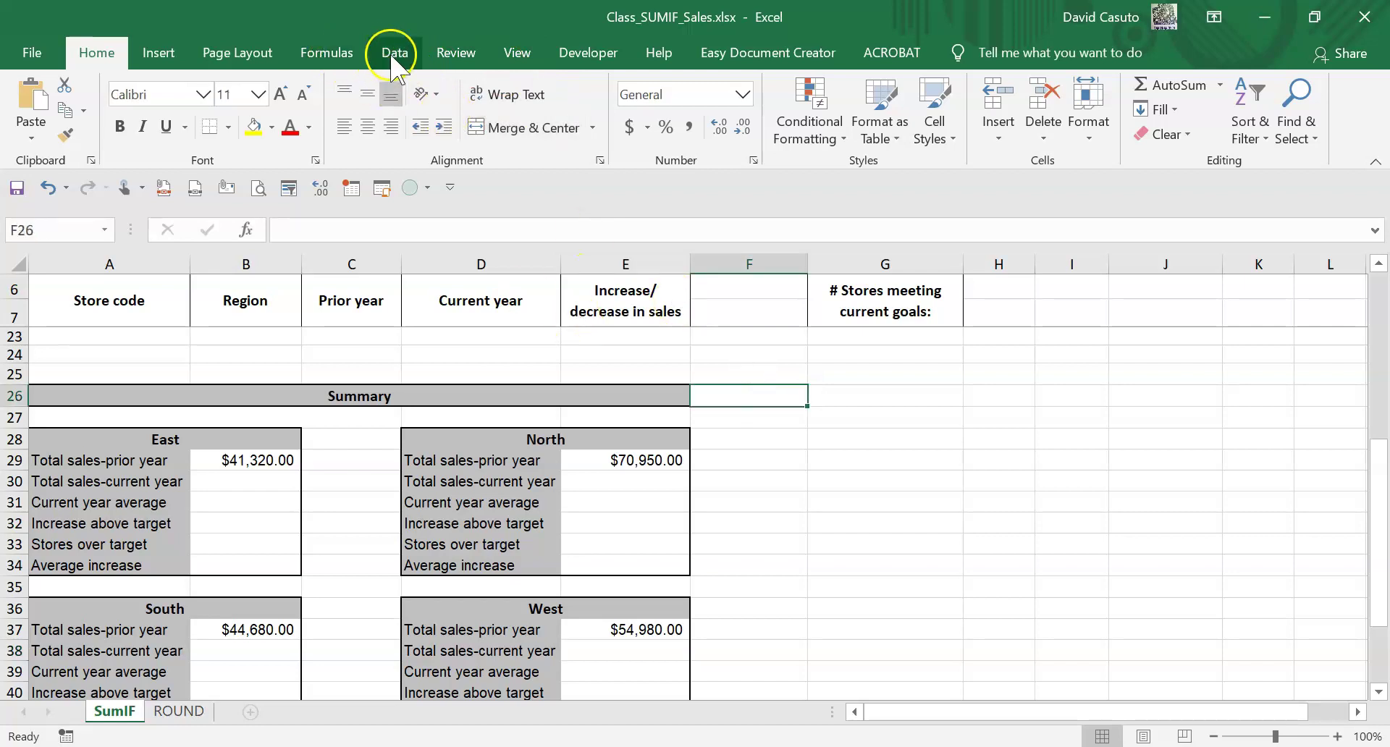
left_click(327, 53)
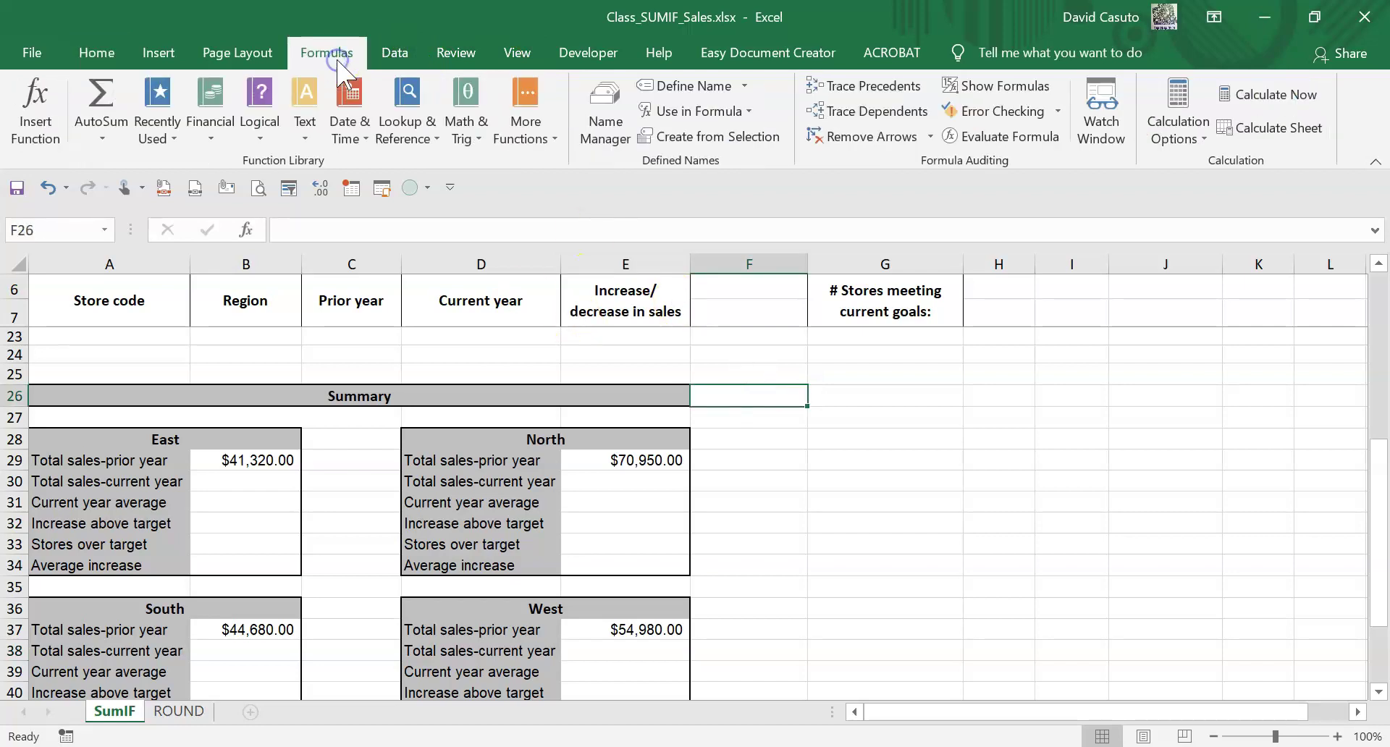
left_click(606, 130)
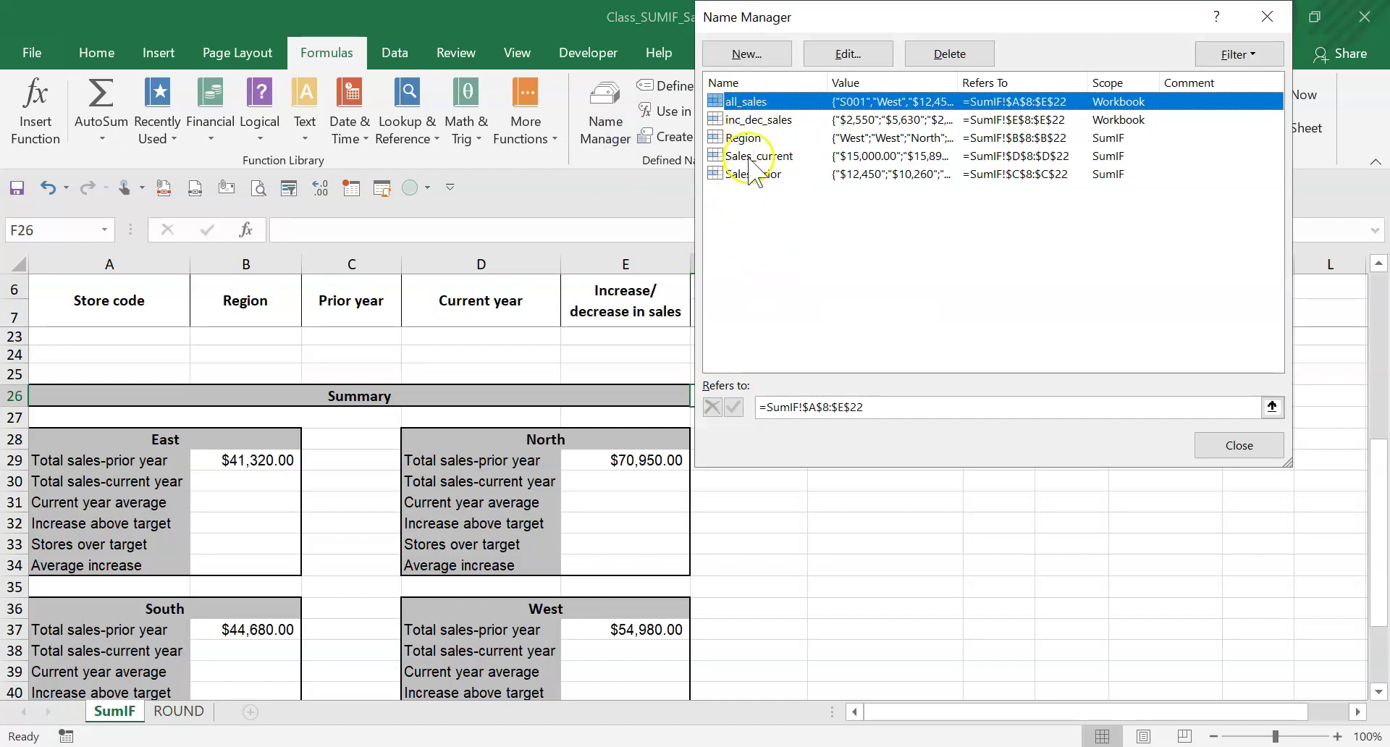
left_click(1257, 444)
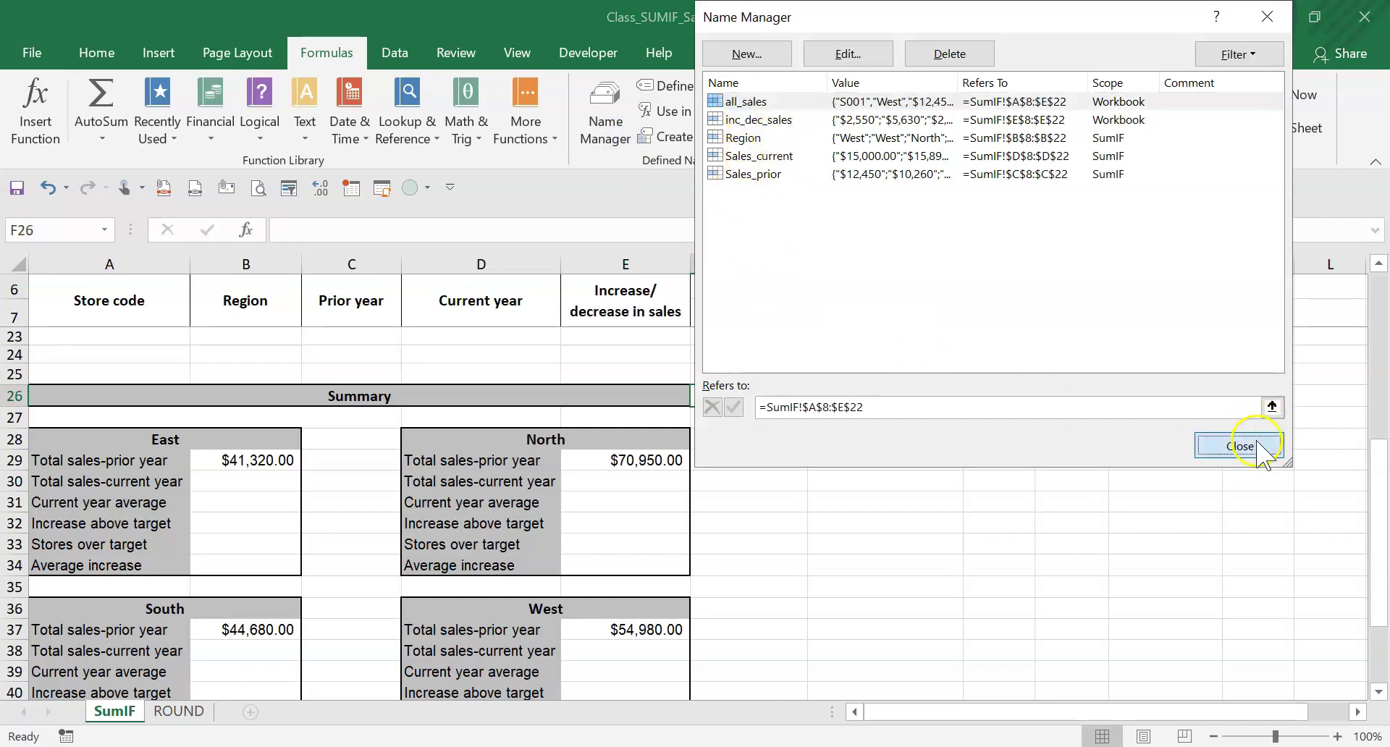
scroll(805, 510, "up", 3)
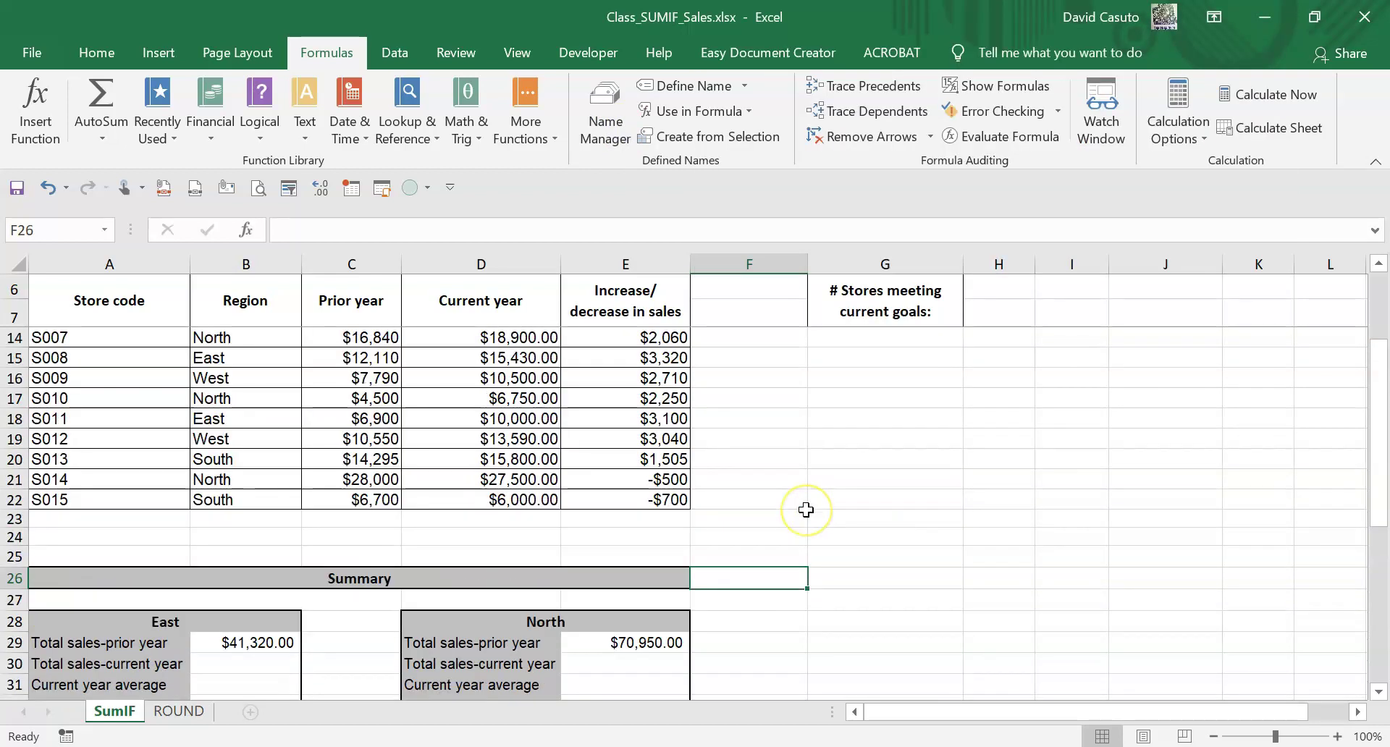
scroll(804, 509, "up", 2)
scroll(766, 496, "down", 2)
scroll(767, 497, "up", 2)
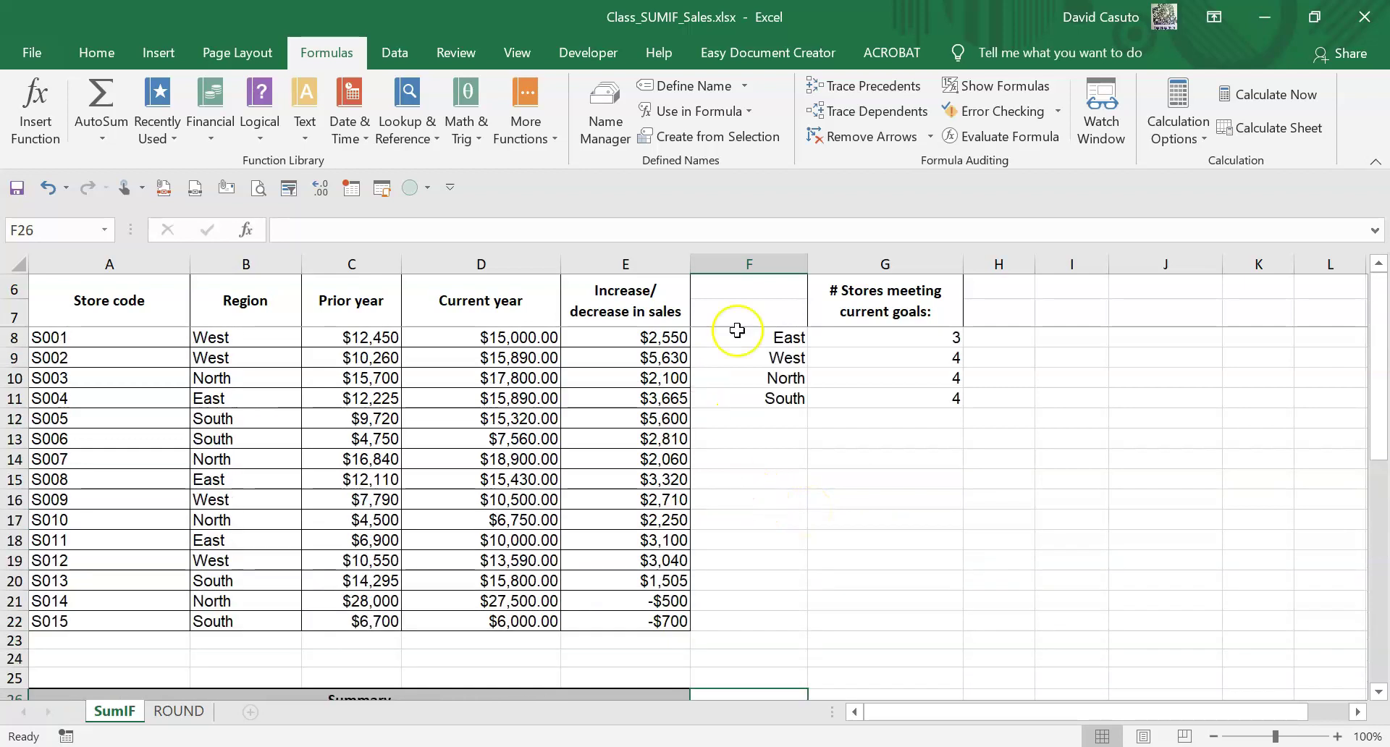
scroll(781, 535, "down", 3)
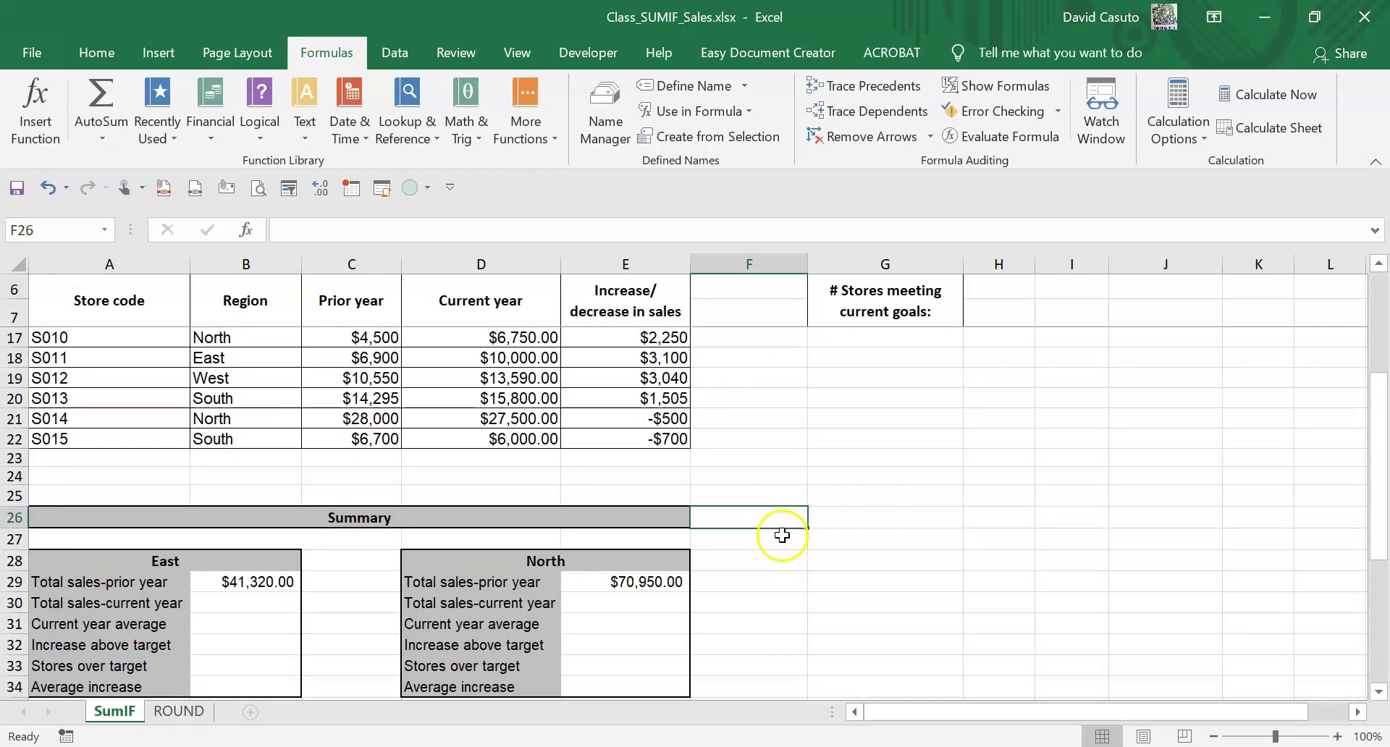
scroll(782, 535, "down", 1)
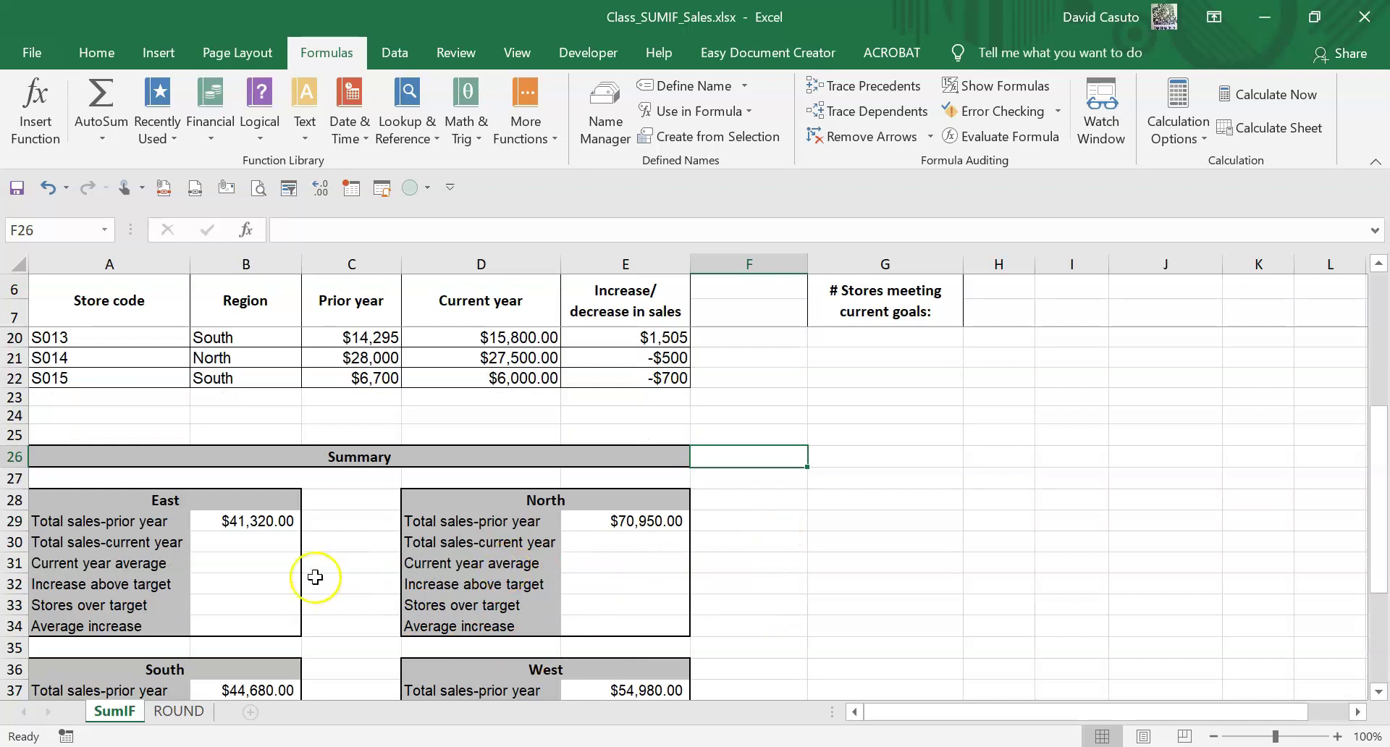
scroll(312, 579, "down", 1)
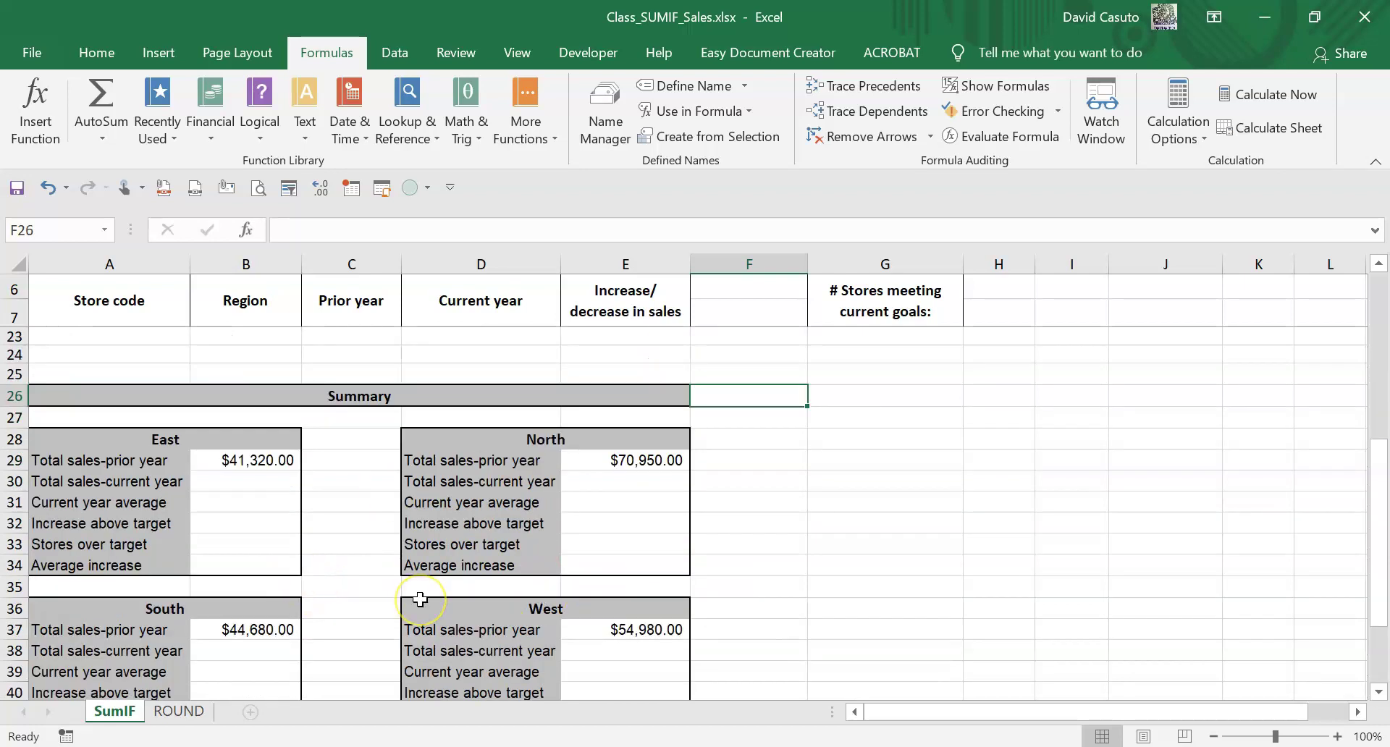
scroll(427, 593, "up", 2)
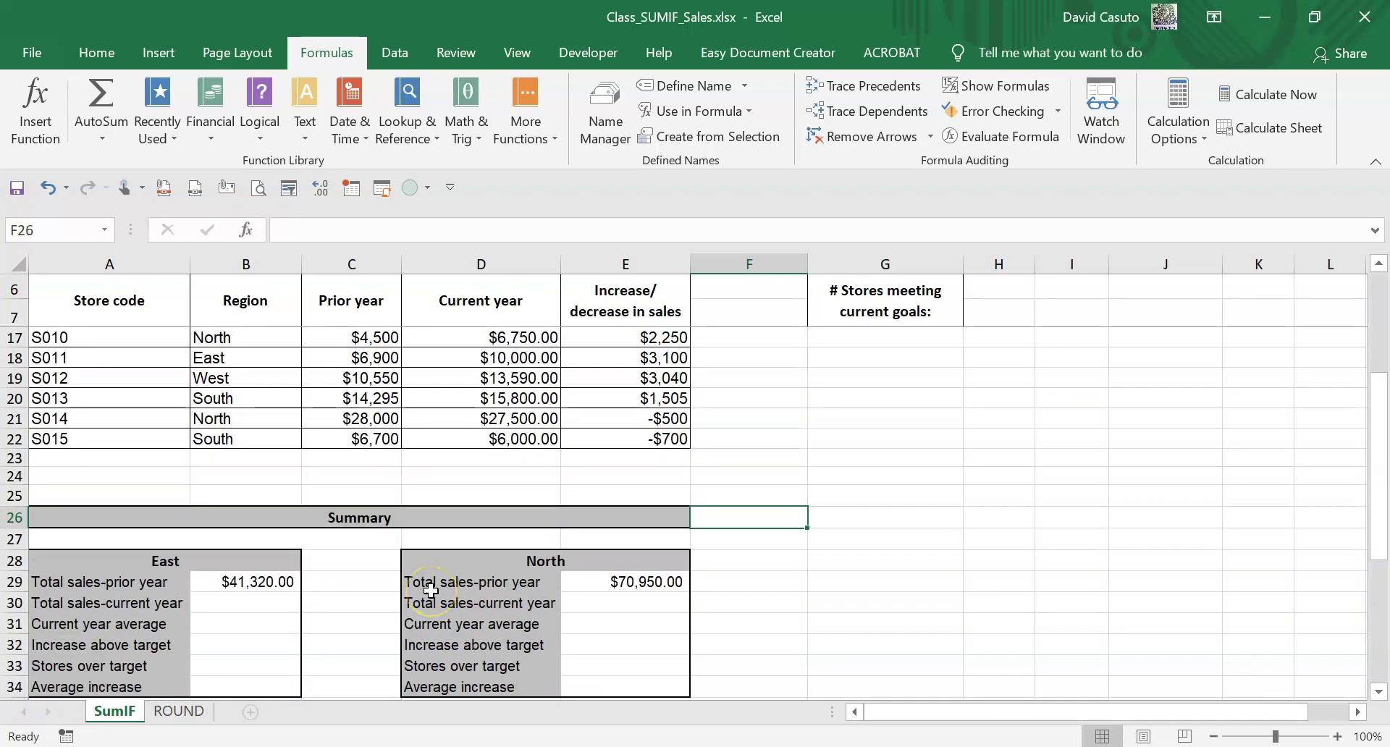